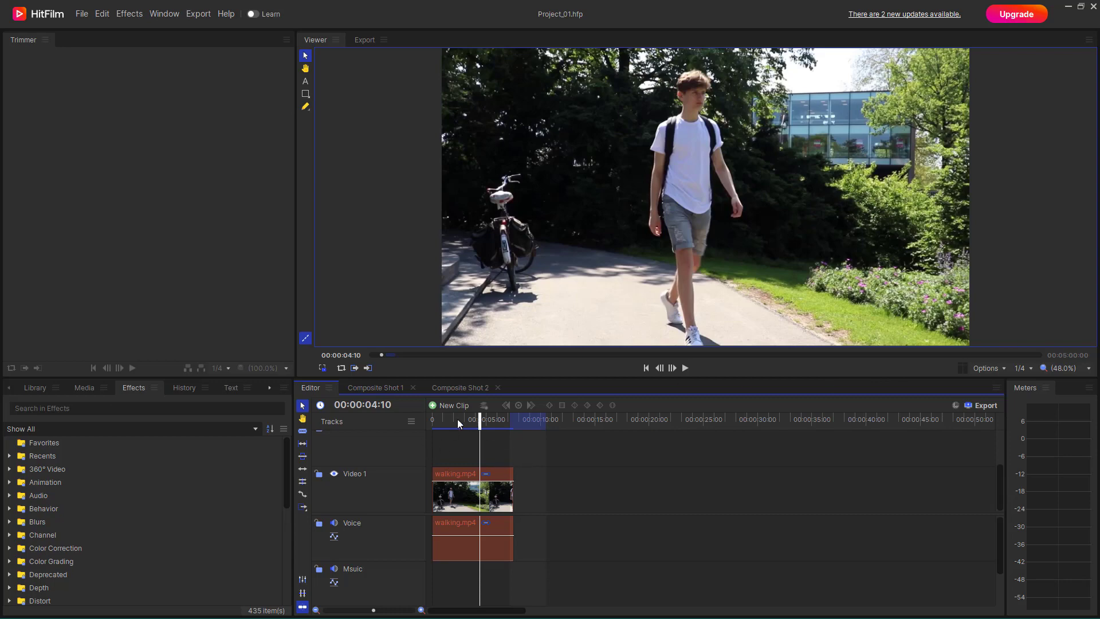
Place the deprecated Quick 3D Bonfire effect at the start of the Editor timeline as its own composite shot.
scroll(119, 499, "down", 3)
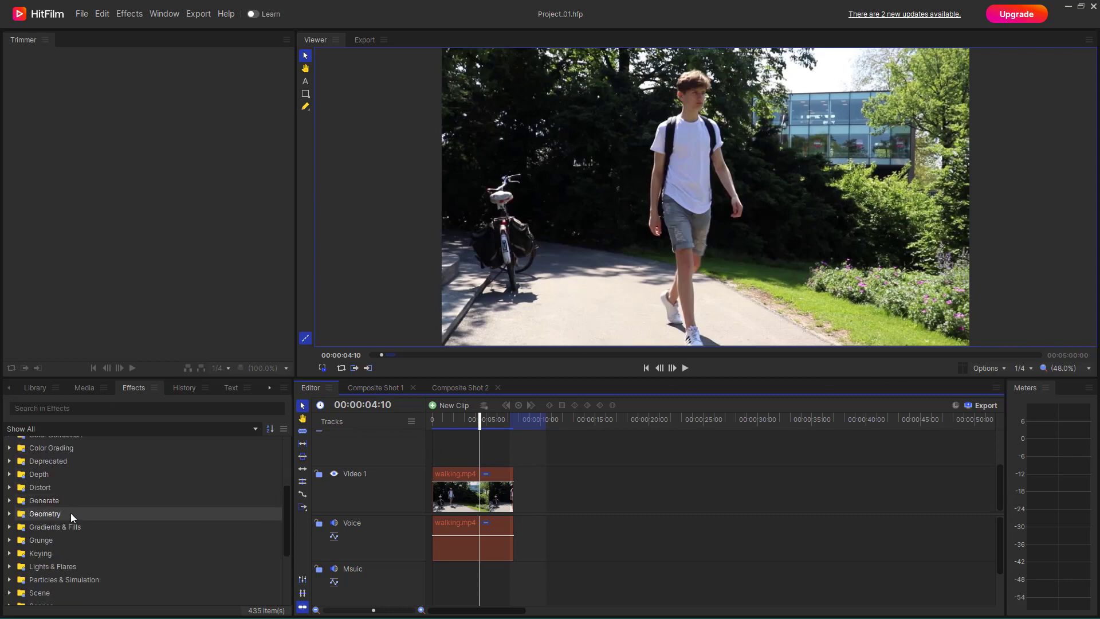
left_click(9, 461)
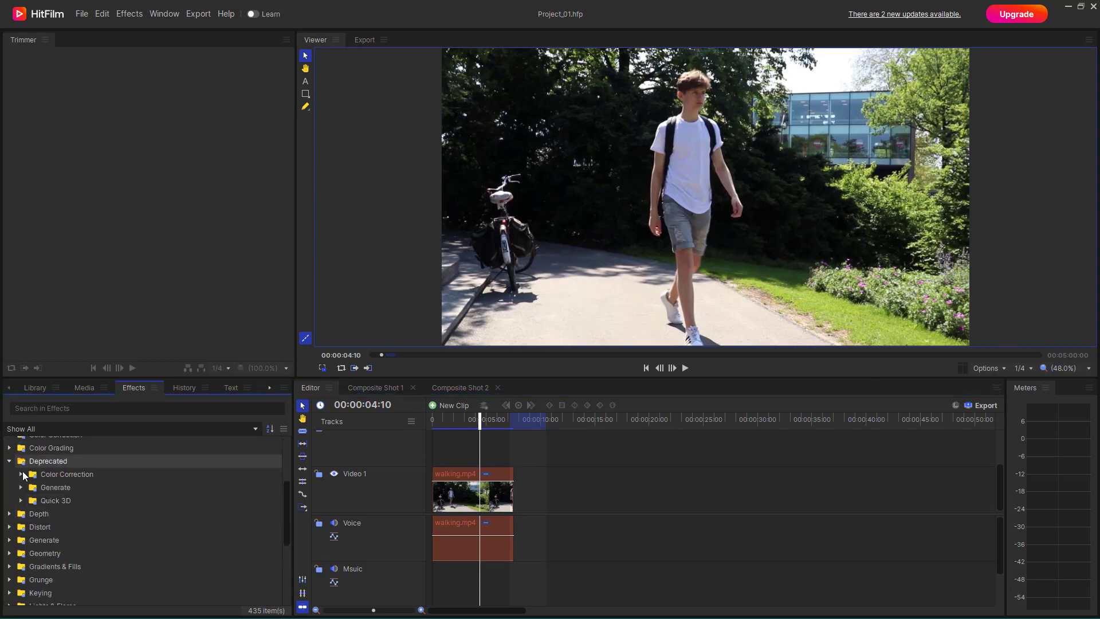
left_click(22, 500)
scroll(162, 539, "down", 3)
scroll(160, 540, "up", 2)
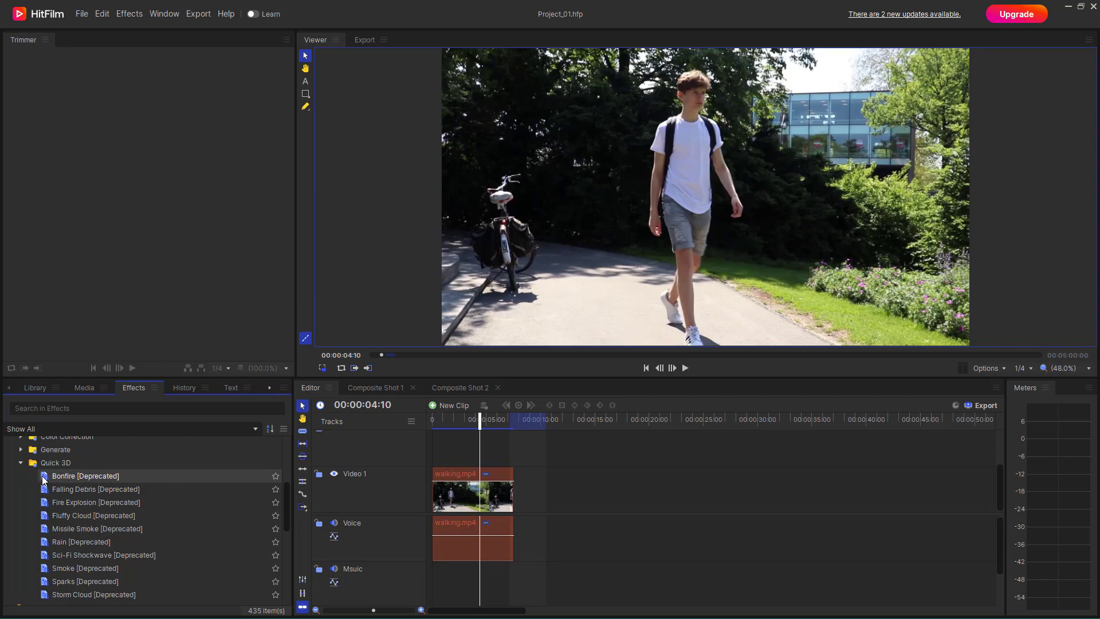
left_click_drag(86, 475, 433, 461)
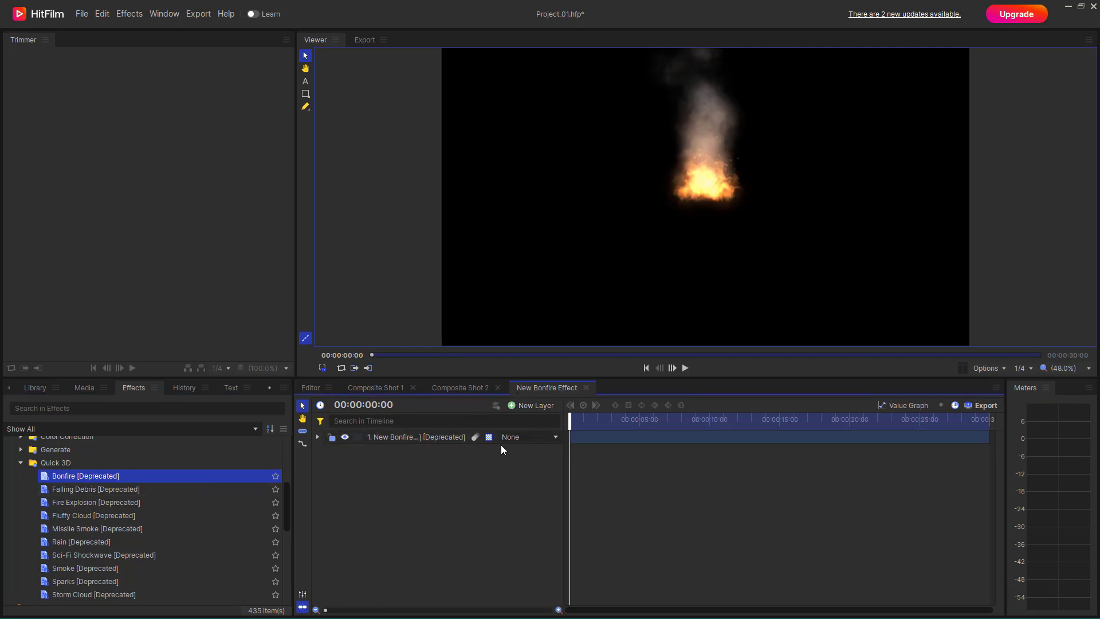
Set the bonfire's X rotation to about 6x 294.0 and its X position to about 239.6, and preview the animation.
left_click(318, 436)
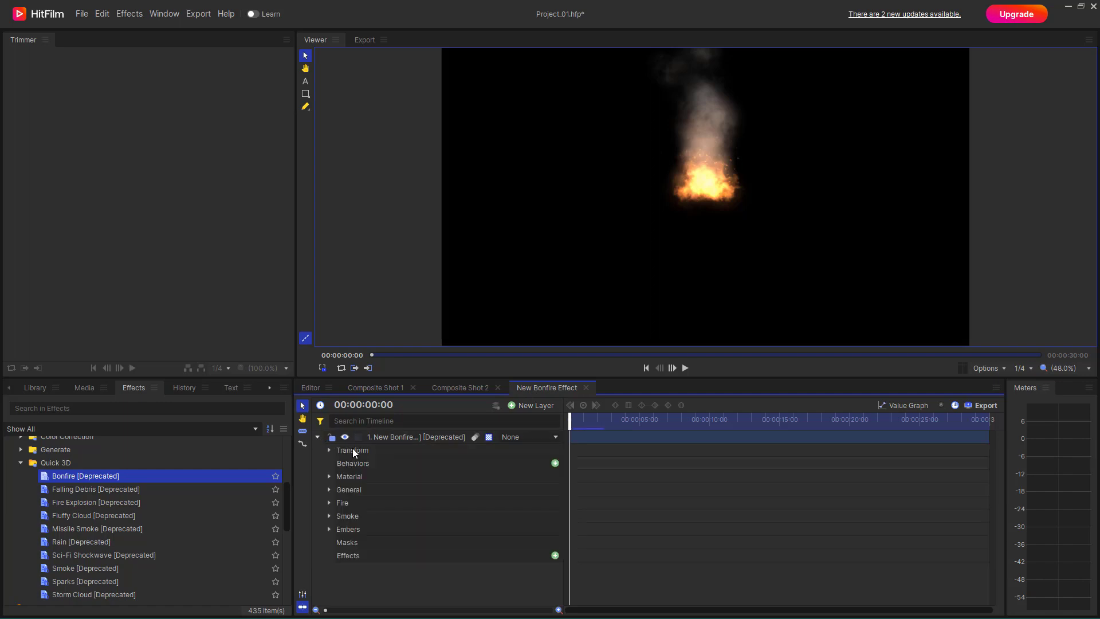
left_click(330, 450)
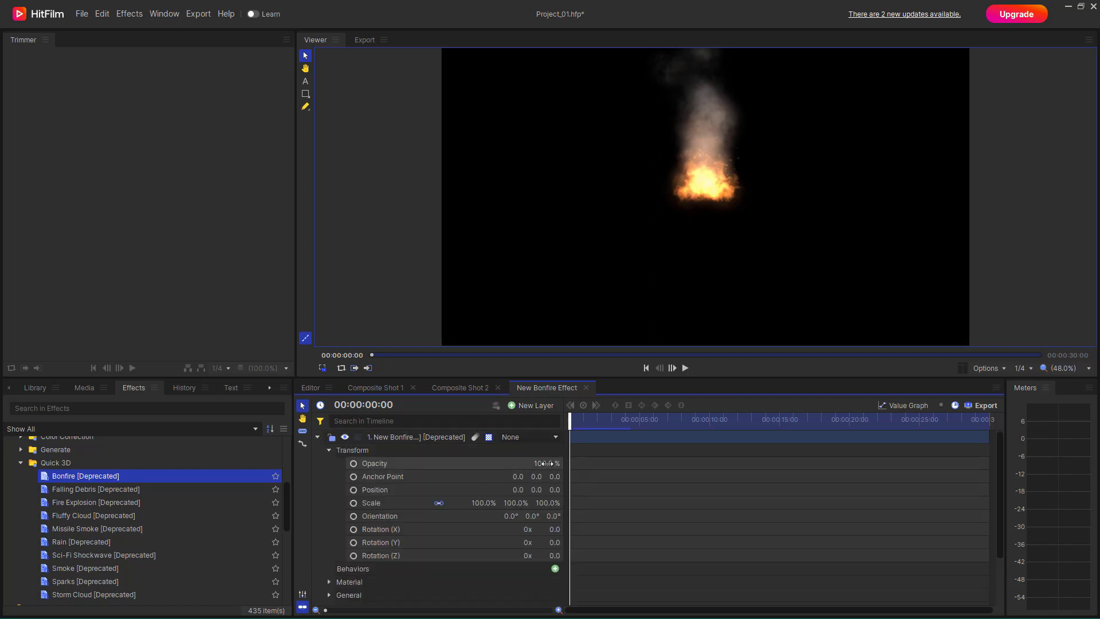
left_click(547, 463)
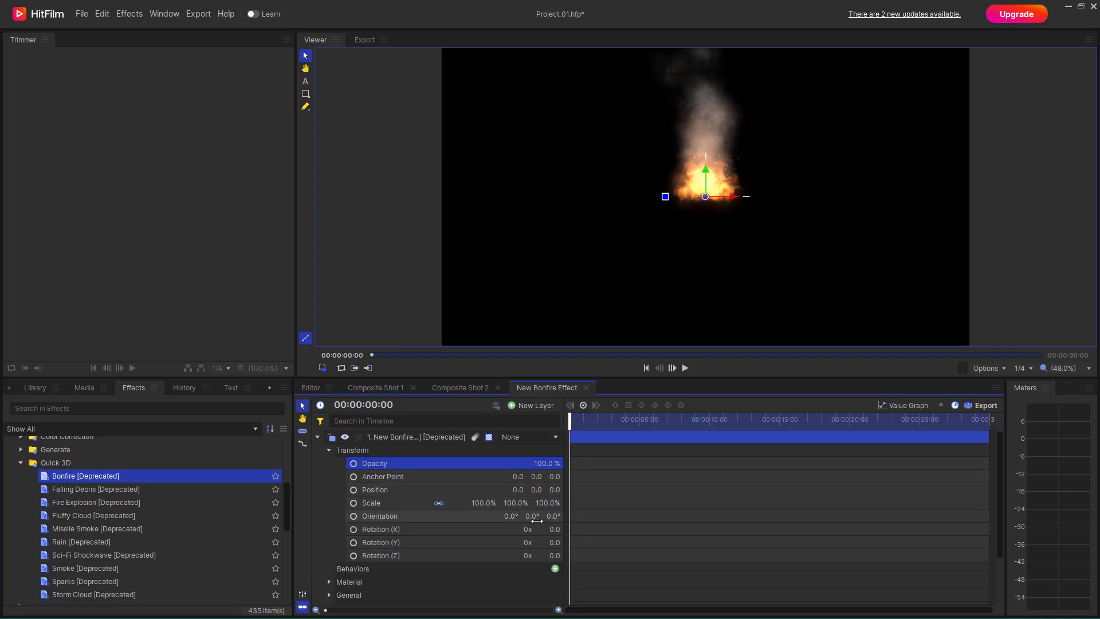
left_click_drag(532, 531, 567, 529)
left_click_drag(746, 204, 812, 208)
left_click_drag(613, 421, 934, 425)
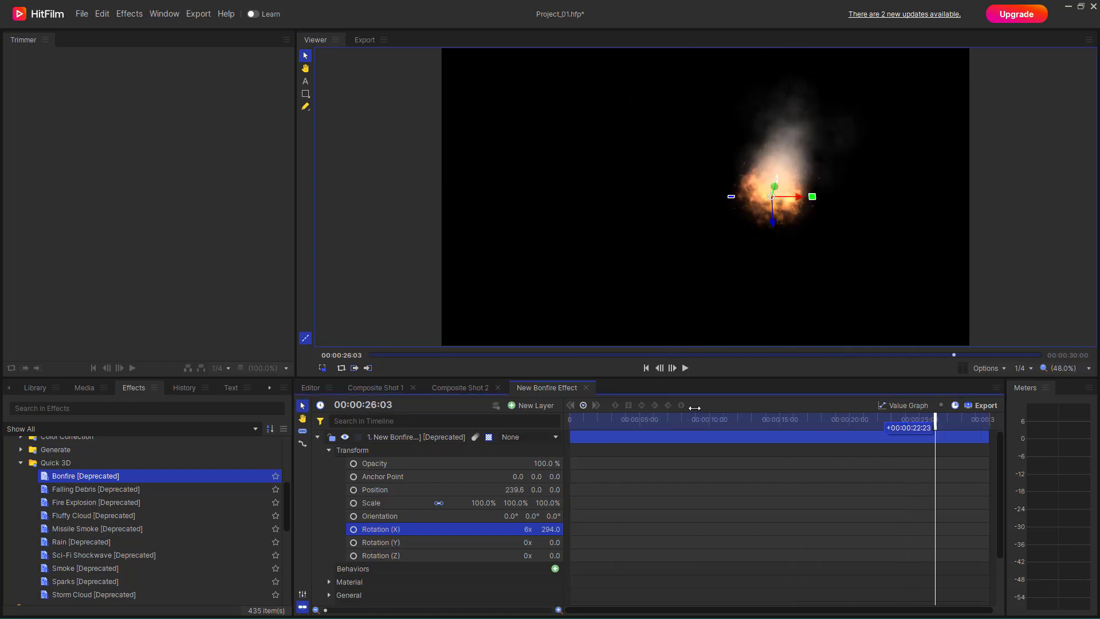
left_click(621, 419)
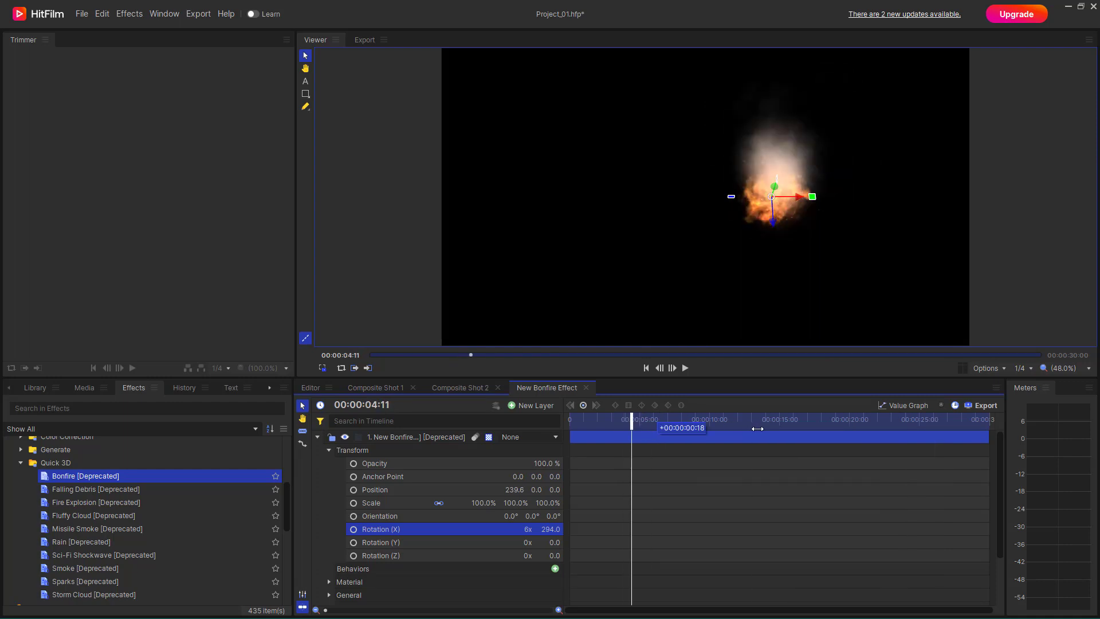
left_click(756, 421)
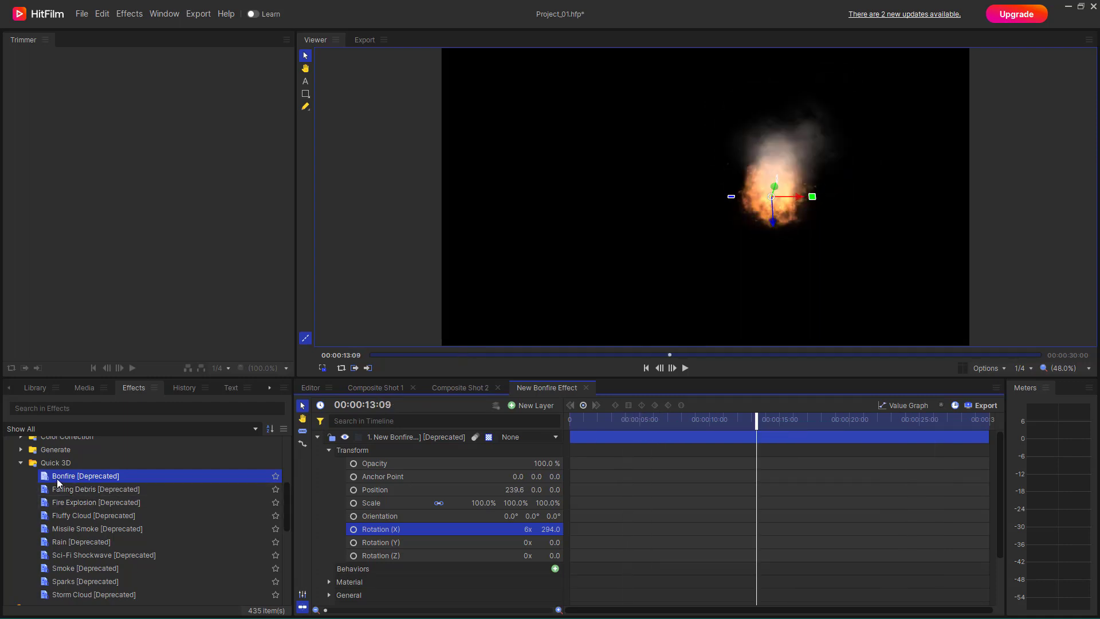
Replace the bonfire layer with the Falling Debris effect and scrub the composite shot to preview it.
left_click(410, 450)
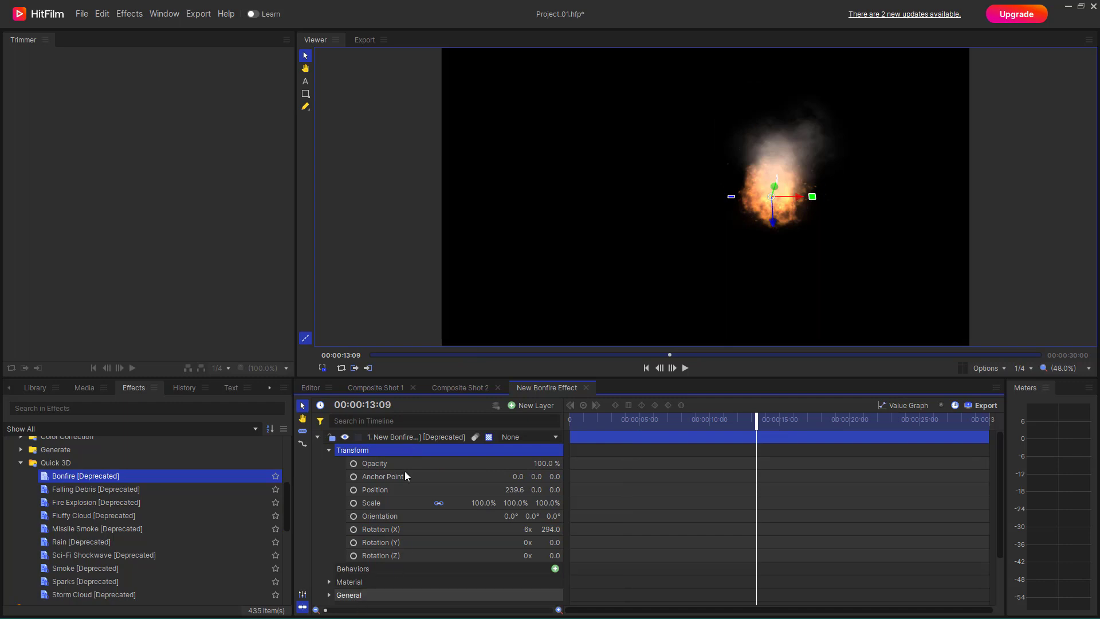
left_click(417, 435)
key("Delete")
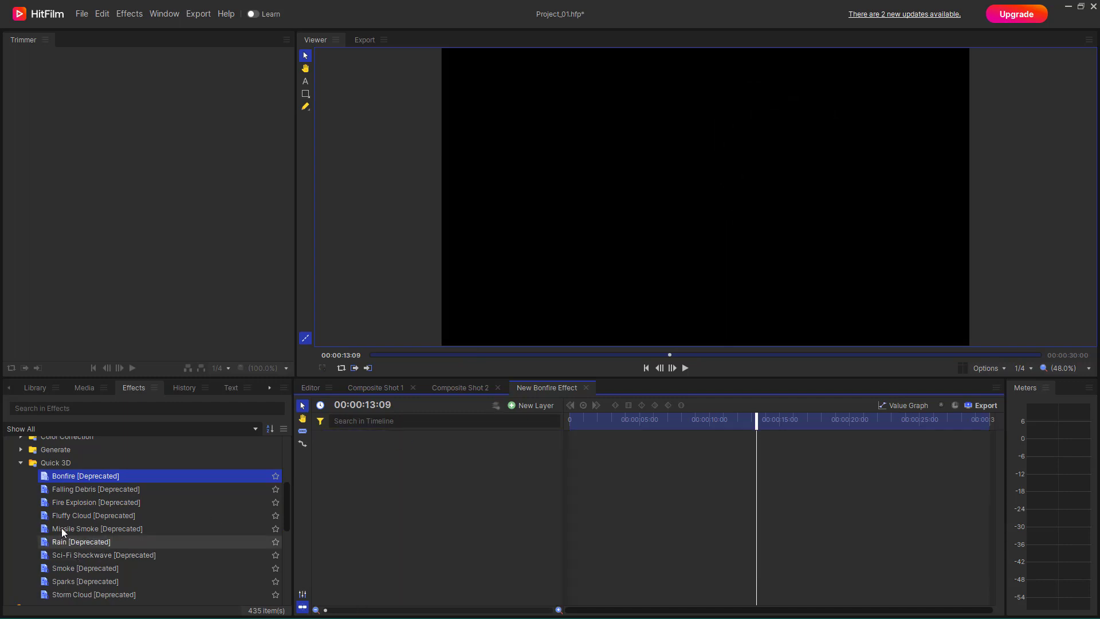
left_click_drag(59, 491, 392, 498)
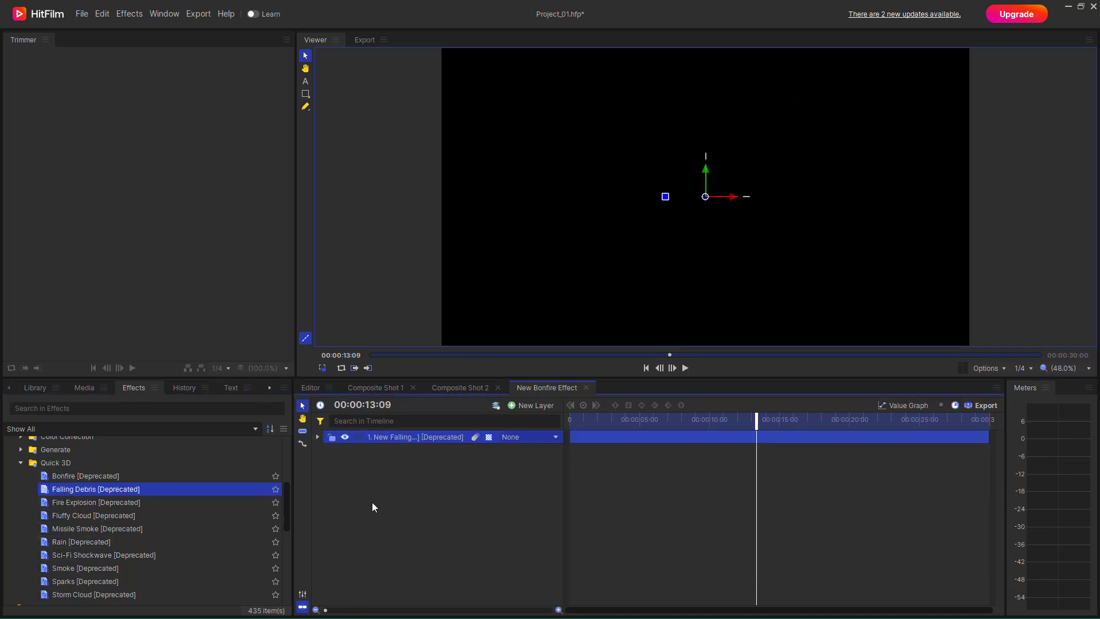
left_click_drag(696, 425, 795, 443)
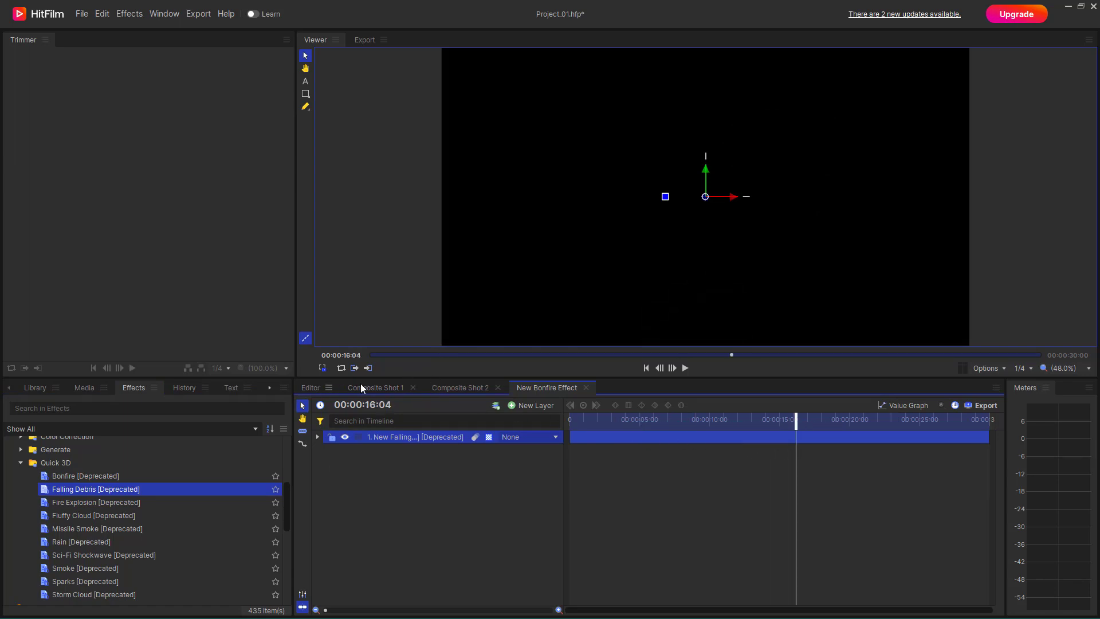
Make a composite shot from the walking.mp4 clip in the Editor, with properties from the selected clip and effects left in place.
left_click(310, 387)
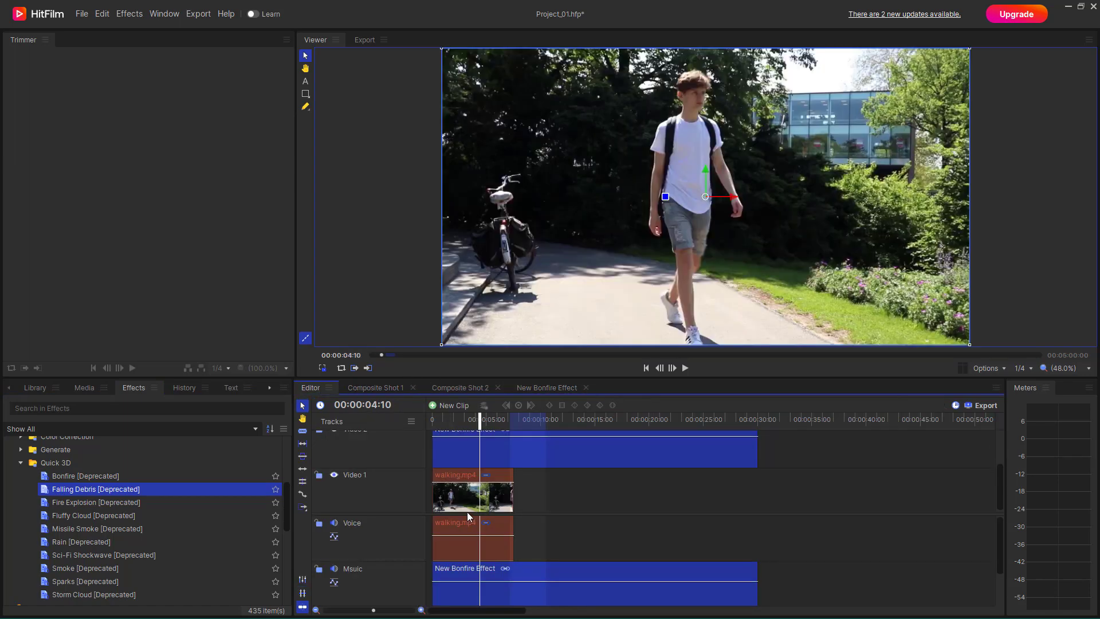
right_click(464, 491)
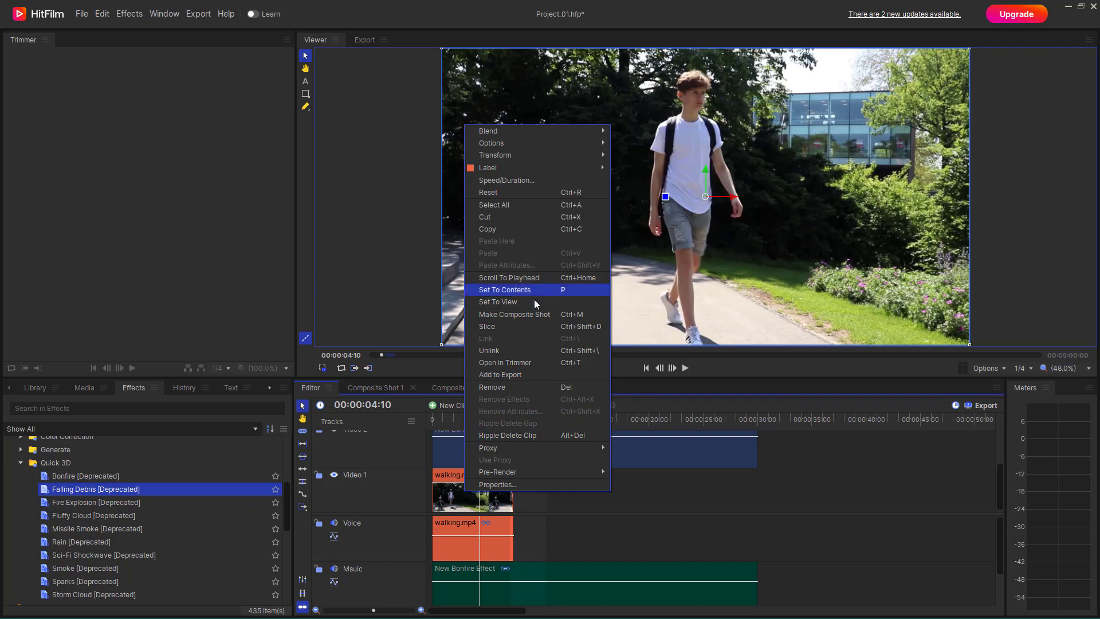
left_click(531, 314)
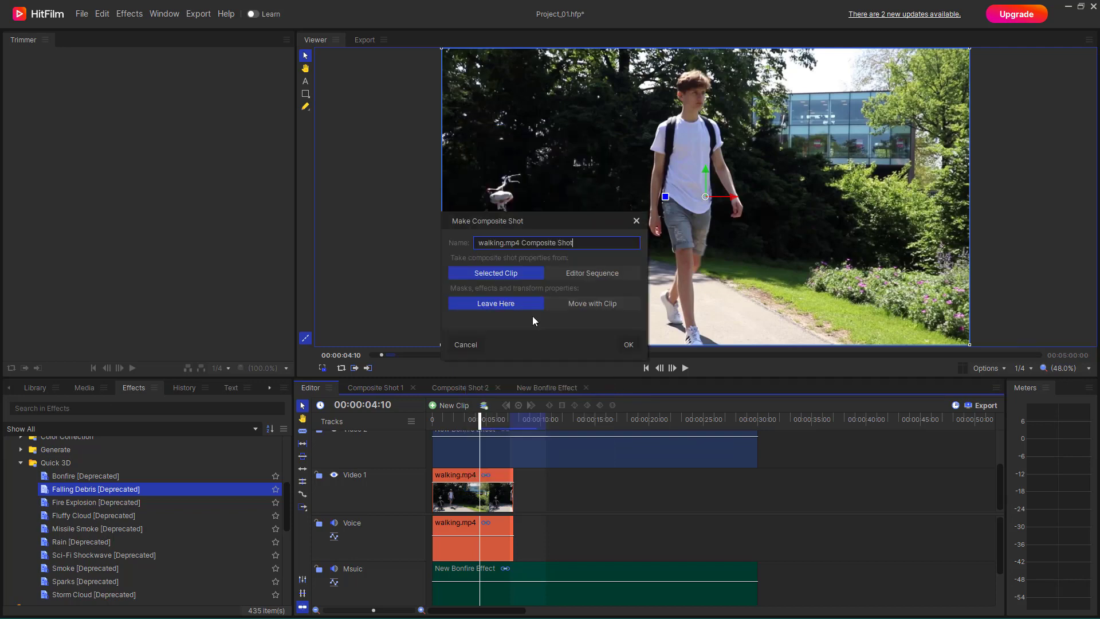
left_click(630, 344)
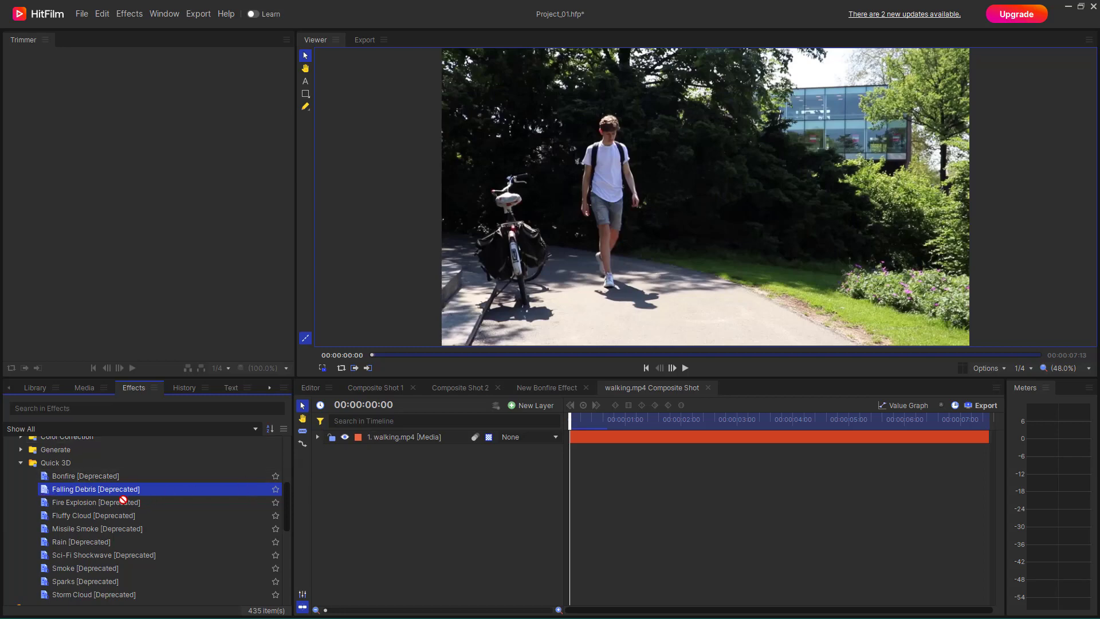
Add the Falling Debris effect above the walking.mp4 layer and scrub to about 00:00:02:04.
left_click_drag(123, 499, 400, 433)
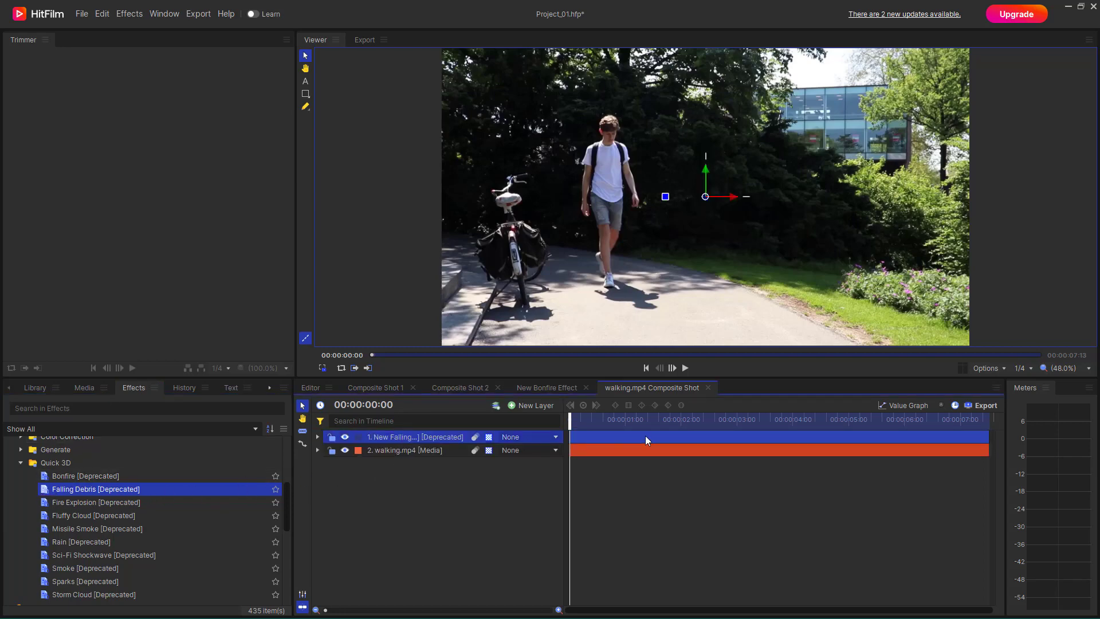
key("space")
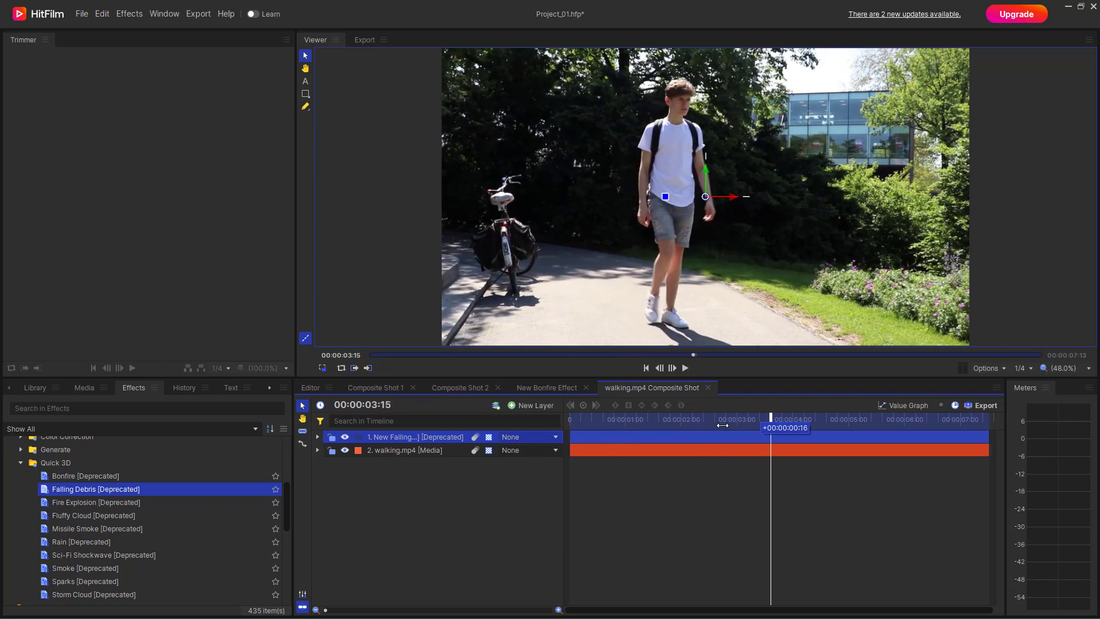
left_click_drag(722, 425, 690, 416)
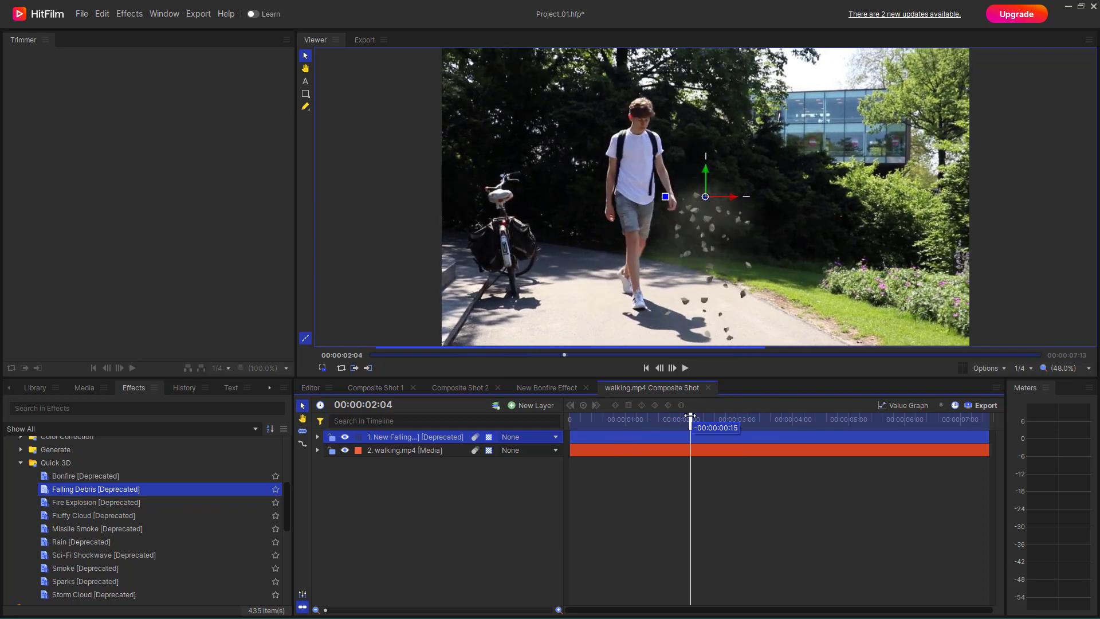
Move the falling debris to about -400.1, 410.5, above the walking person, and scale it to 180%.
left_click_drag(704, 198, 591, 87)
left_click(317, 436)
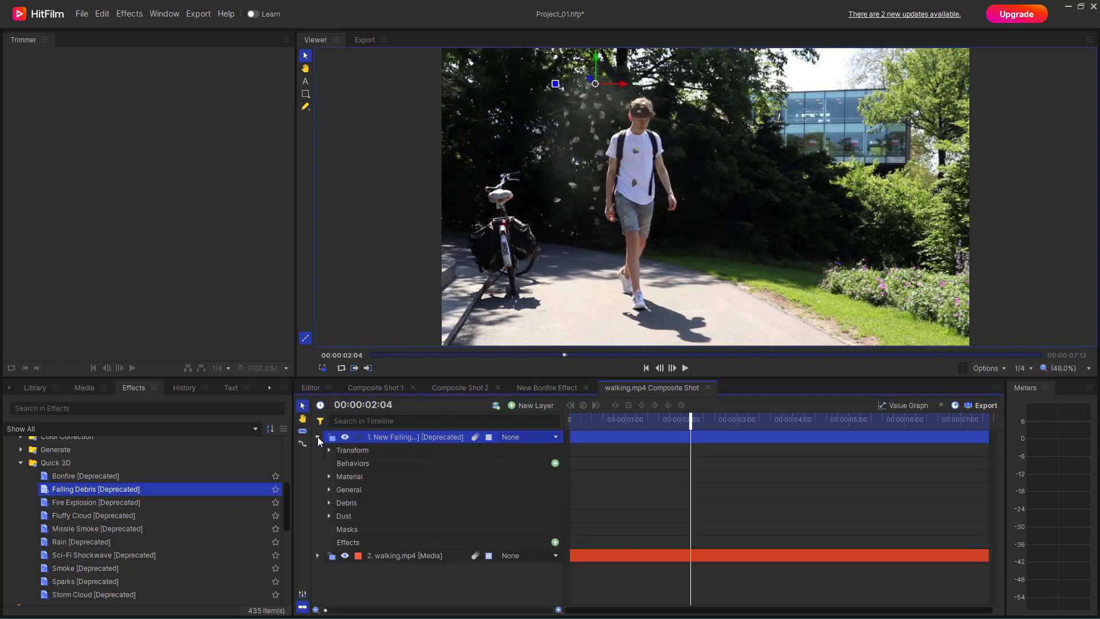
left_click(328, 450)
left_click_drag(484, 503, 527, 502)
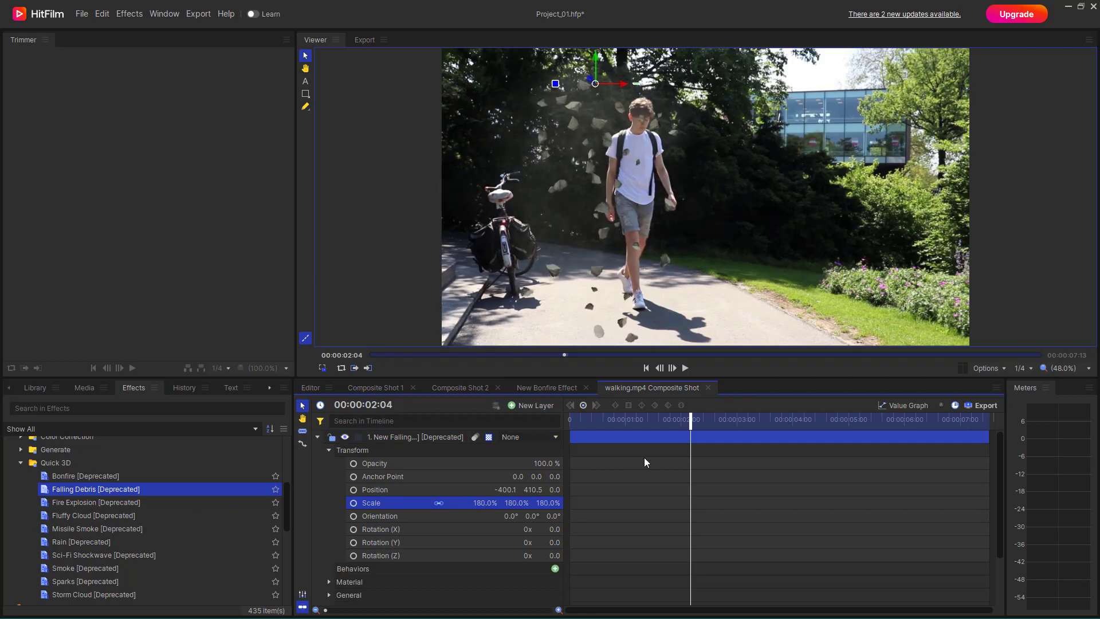
Play back the falling debris over the footage and set the layer's Y orientation to 311°.
left_click(571, 428)
key("space")
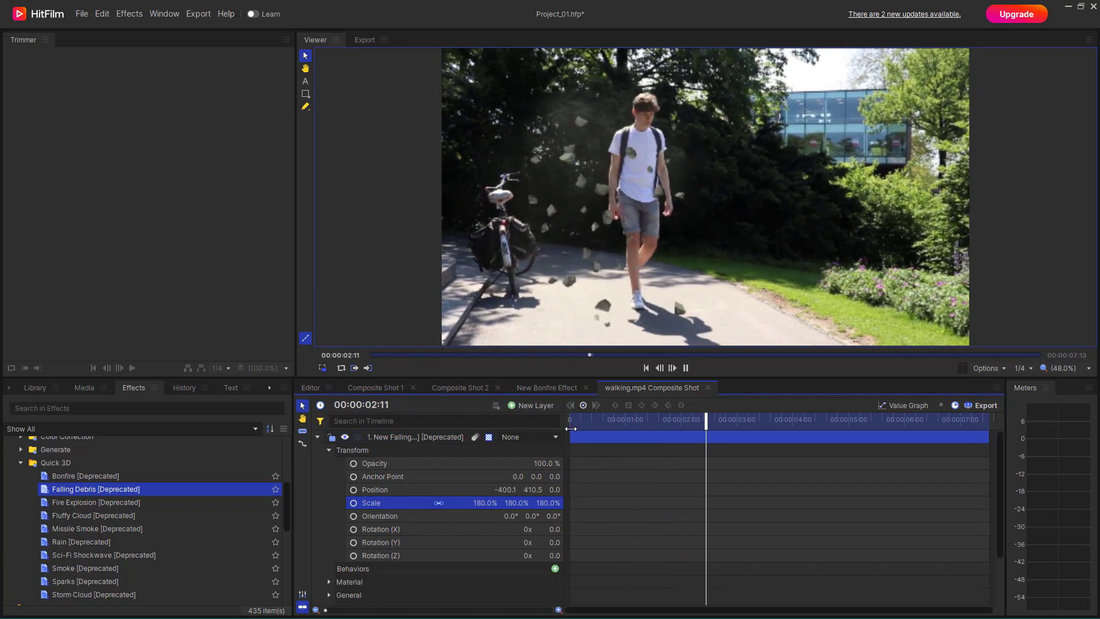
key("space")
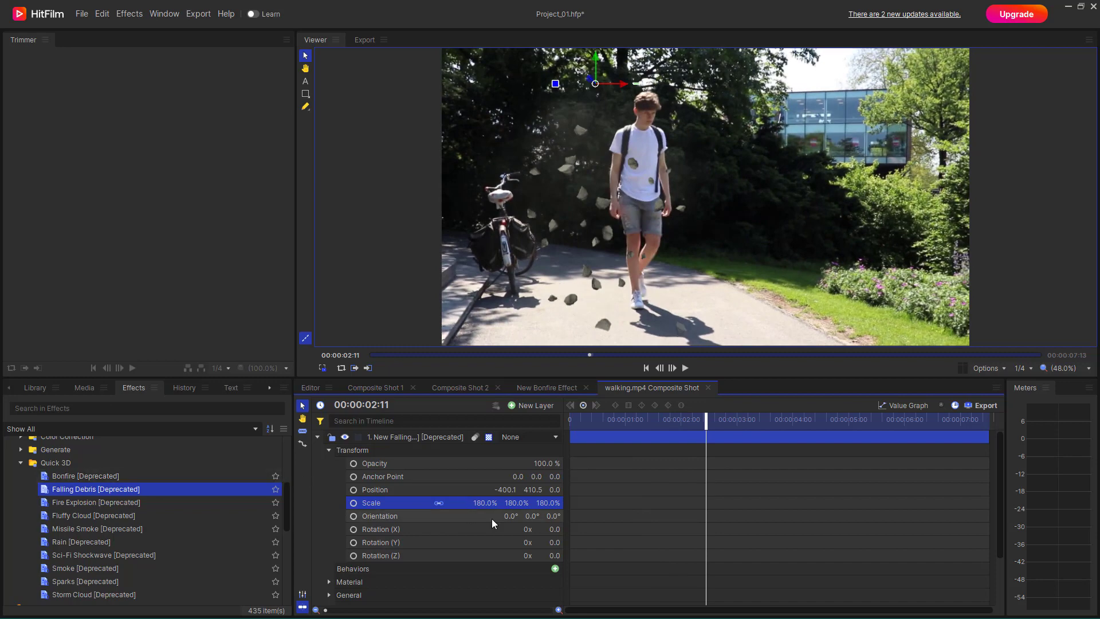
left_click_drag(531, 516, 401, 517)
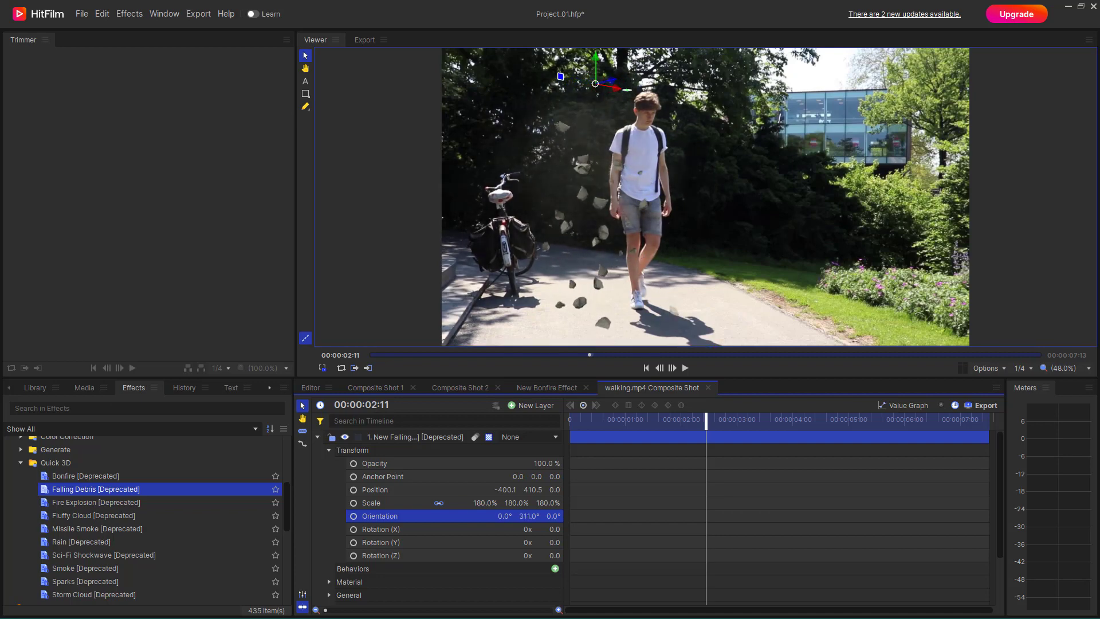
Replace the Falling Debris layer with the Fire Explosion effect above walking.mp4 and scrub forward to preview it.
left_click(397, 437)
key("Delete")
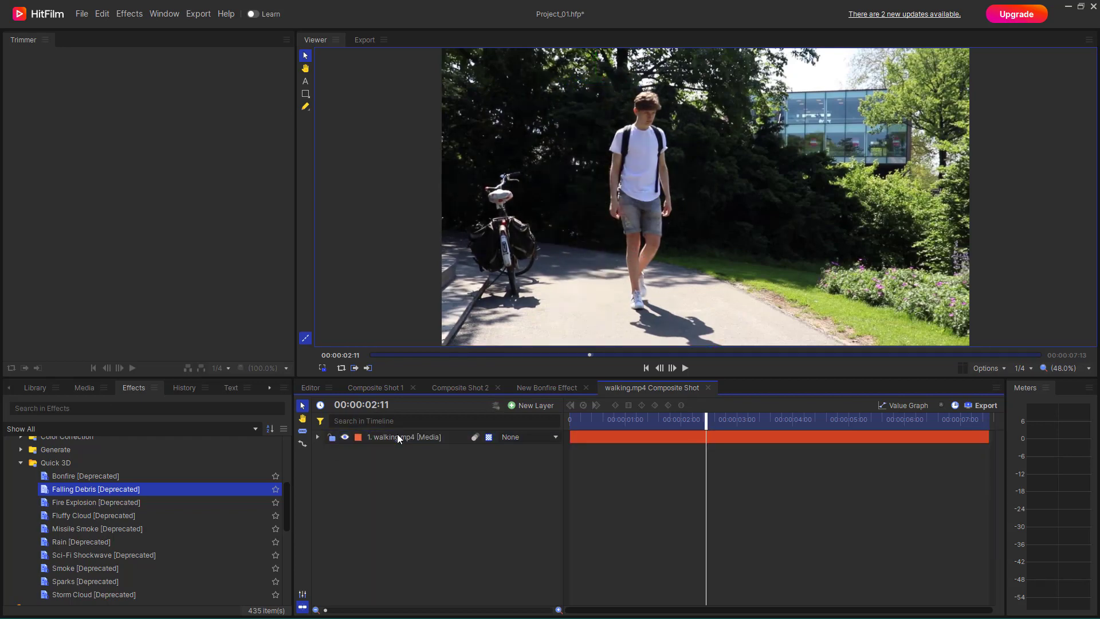
left_click(65, 502)
left_click_drag(161, 495, 425, 432)
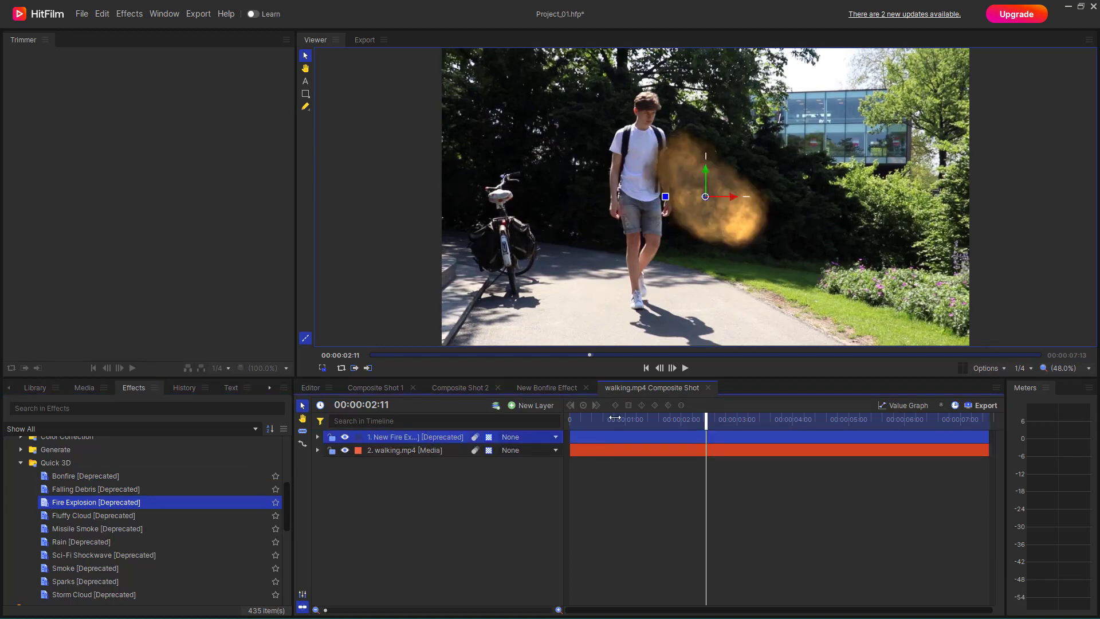
left_click_drag(614, 418, 808, 419)
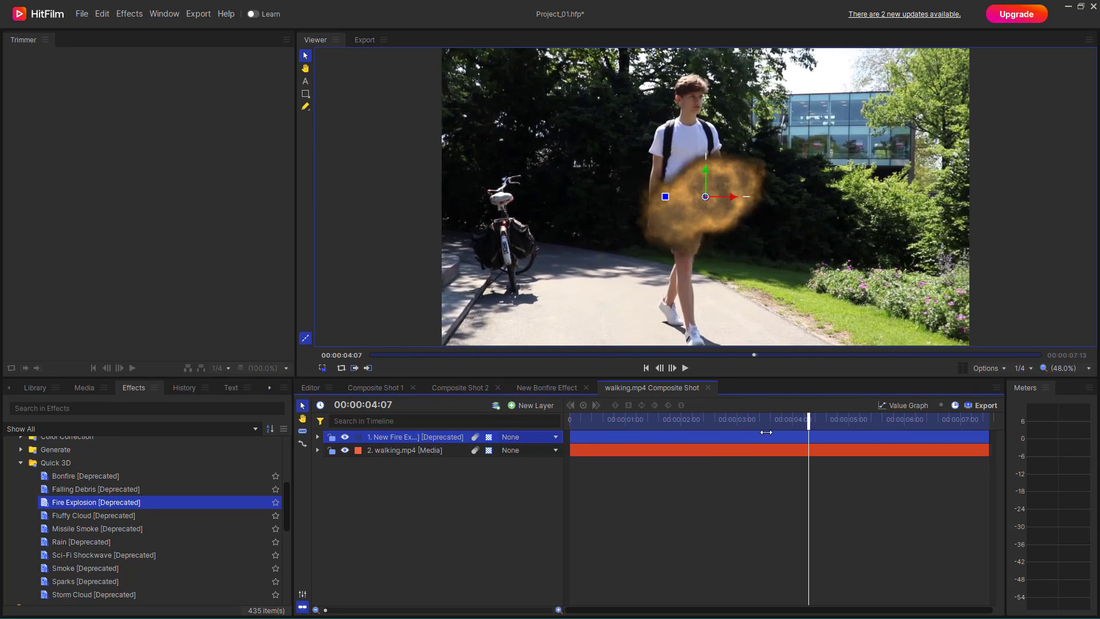
Scale the Fire Explosion layer uniformly to 295%.
left_click(317, 437)
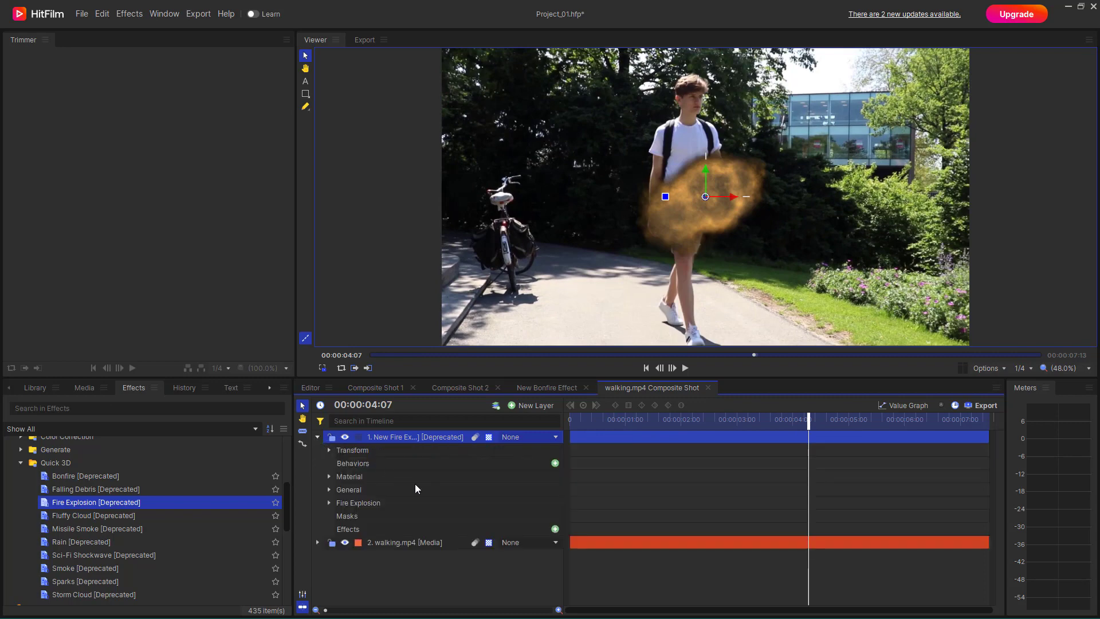
left_click(329, 450)
left_click(548, 507)
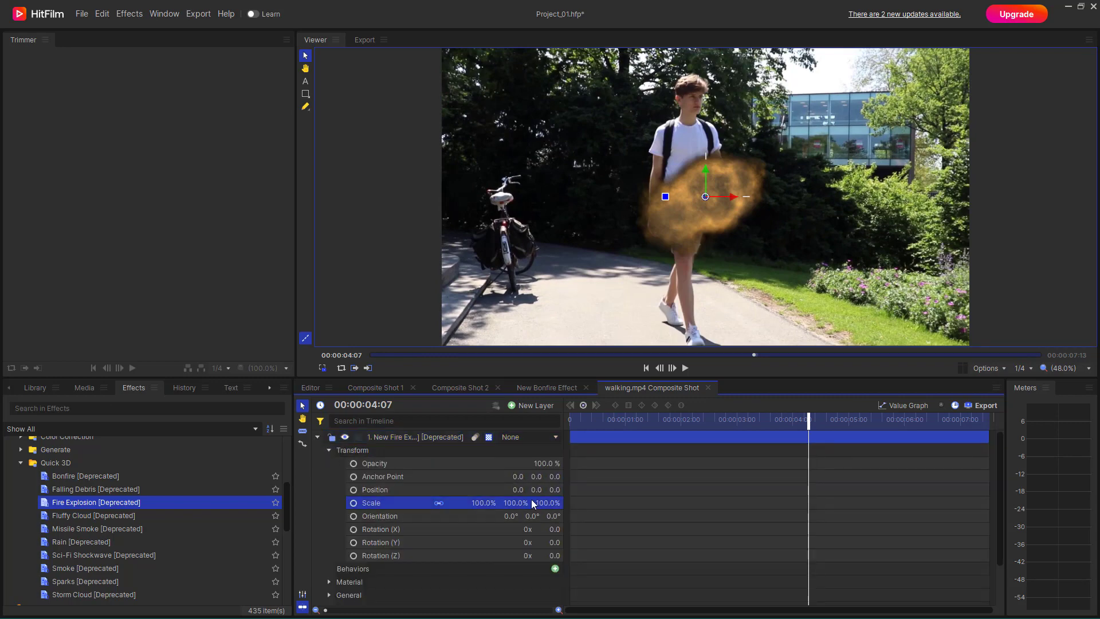
left_click_drag(548, 502, 303, 502)
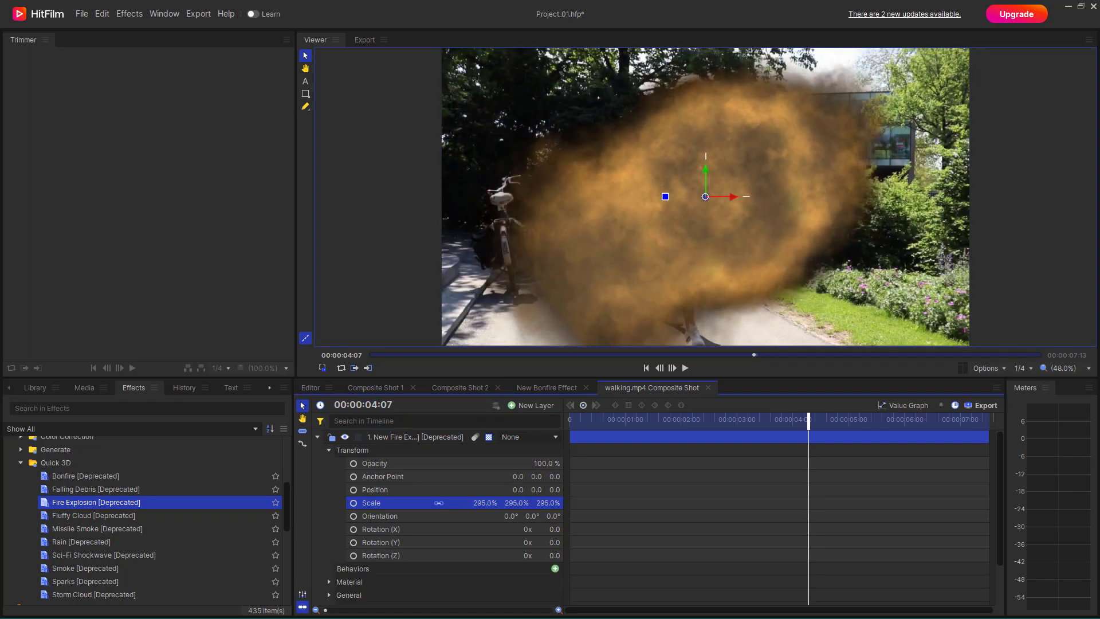
Scrub back through the enlarged explosion and delete the Fire Explosion layer.
left_click_drag(717, 422, 451, 462)
left_click(400, 438)
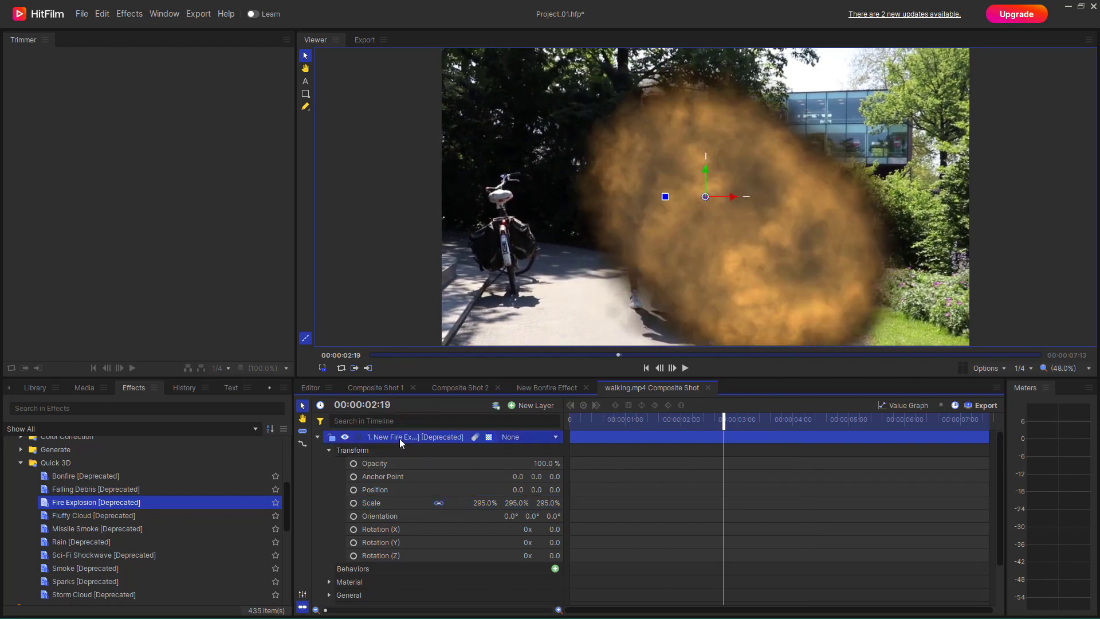
key("Delete")
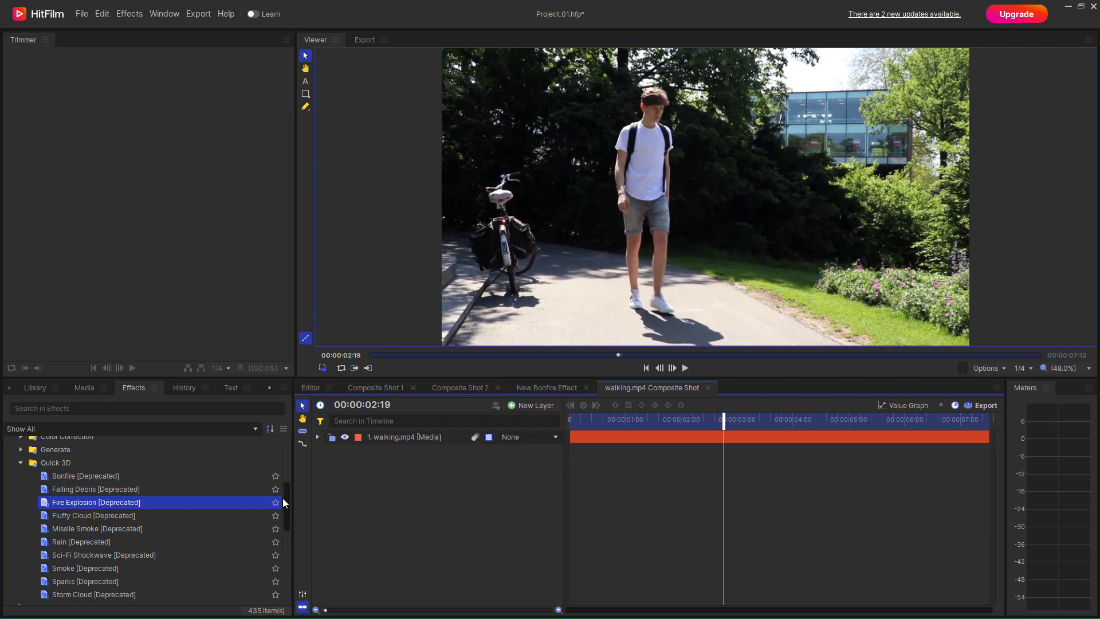
Add the Fluffy Cloud effect as a layer above walking.mp4 and scrub through the clip to preview it.
left_click(50, 515)
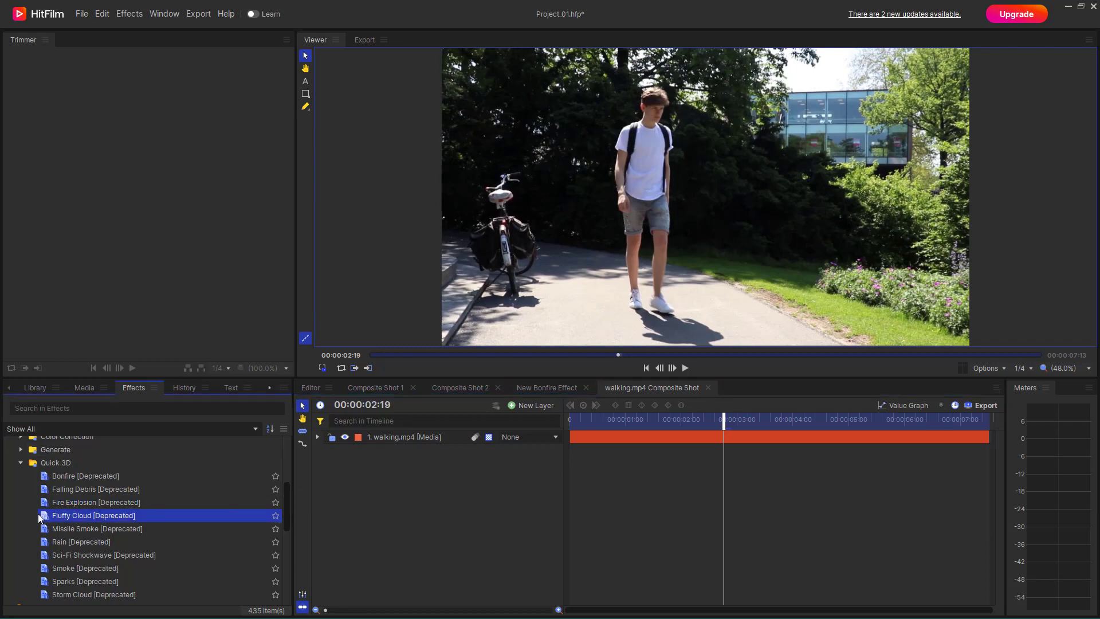
left_click_drag(68, 526, 401, 430)
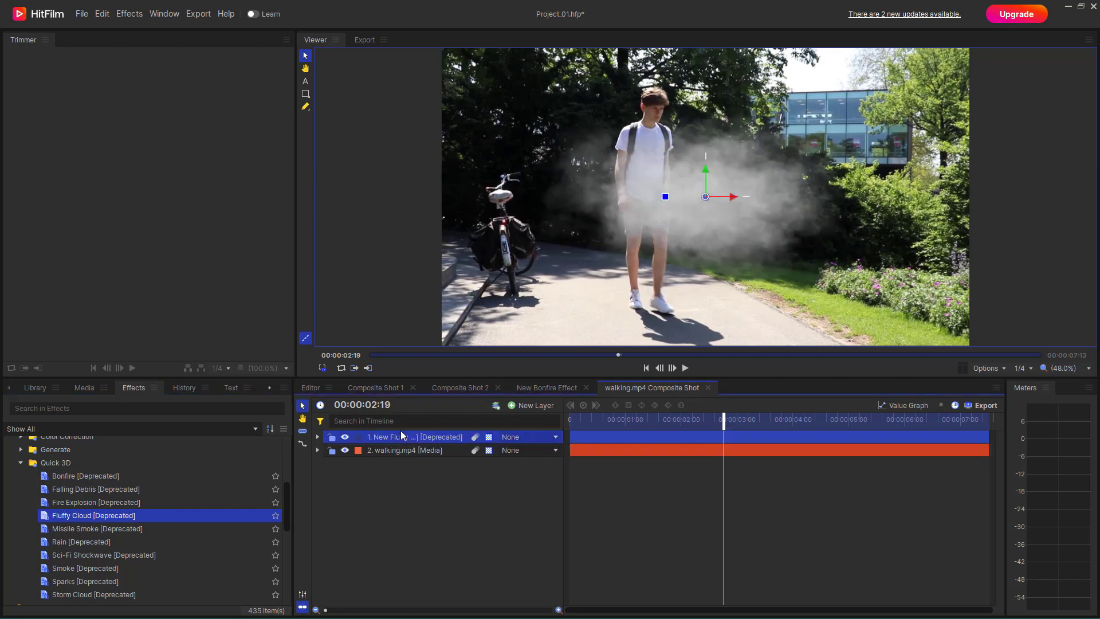
left_click_drag(627, 420, 710, 438)
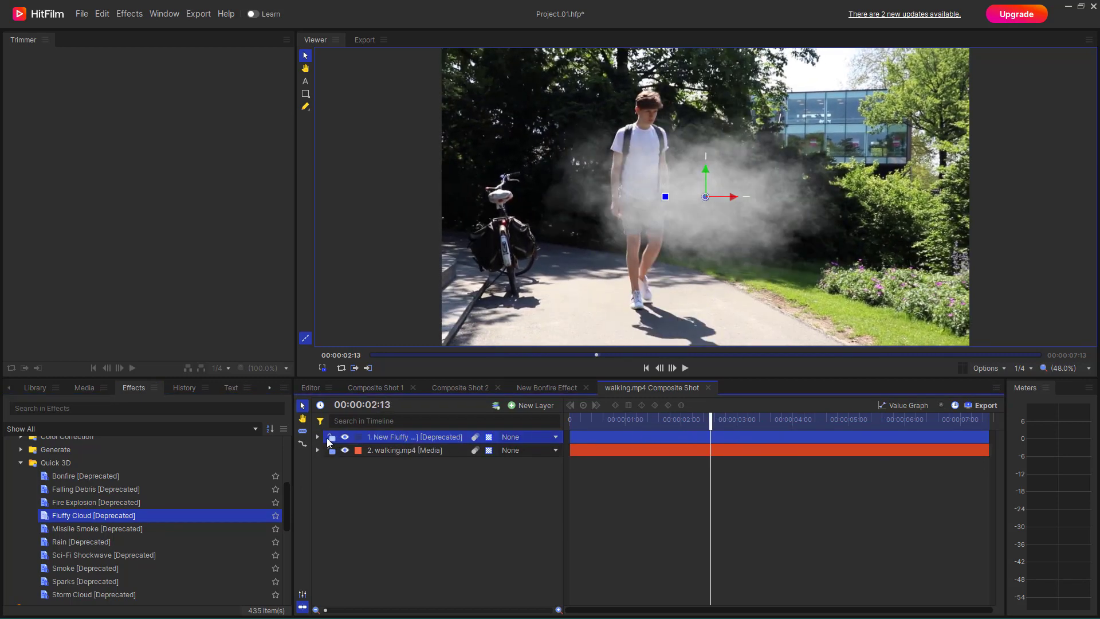
Scale the Fluffy Cloud layer uniformly to 179% and play back the enlarged cloud over the footage.
left_click(317, 436)
left_click(329, 449)
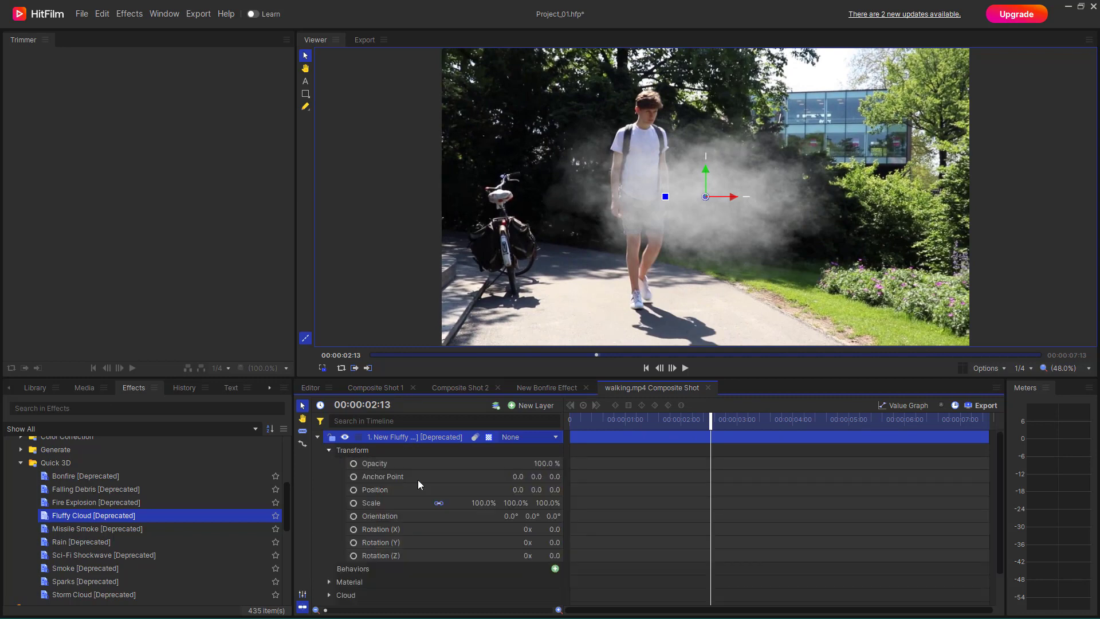
left_click_drag(483, 502, 528, 502)
left_click(645, 421)
key("space")
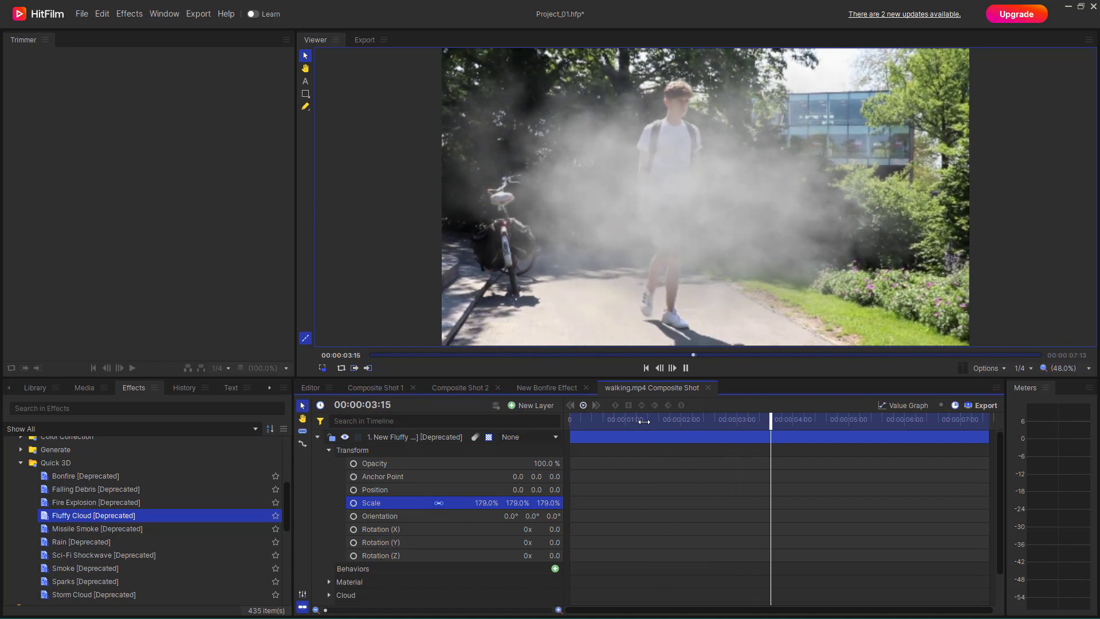
key("space")
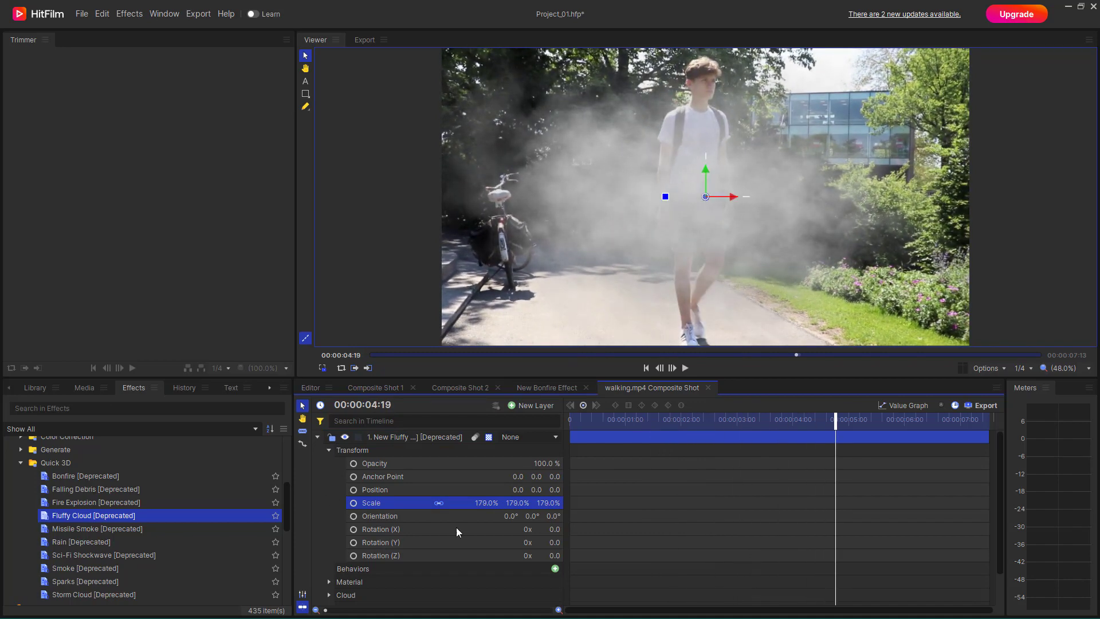
Set the Fluffy Cloud layer's X position to 43 and its Y orientation to 130°.
left_click_drag(517, 489, 506, 514)
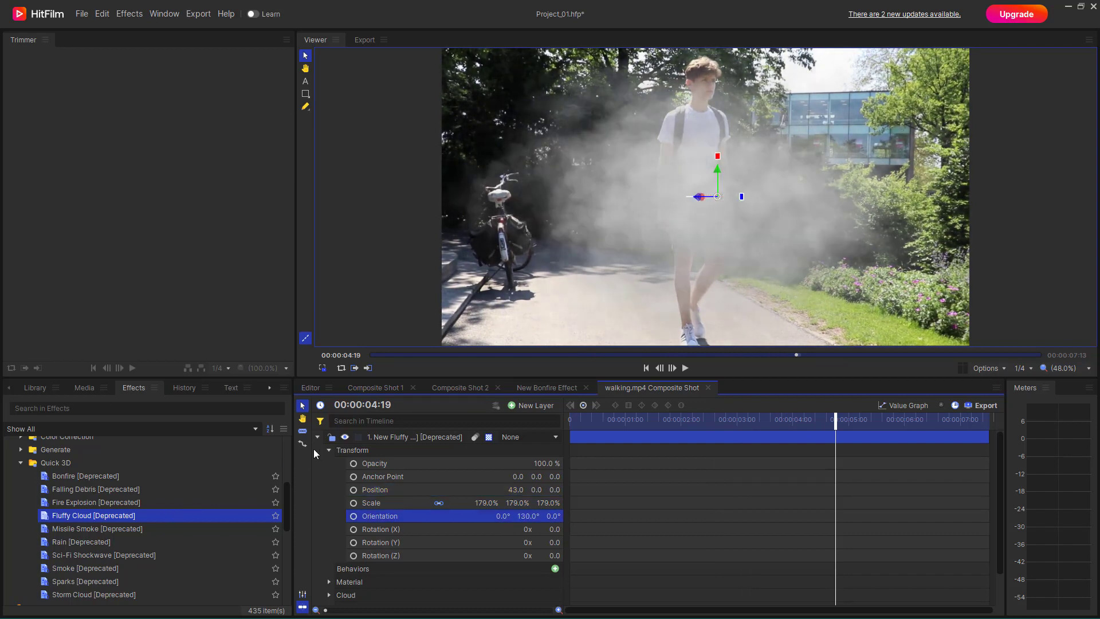
left_click(367, 450)
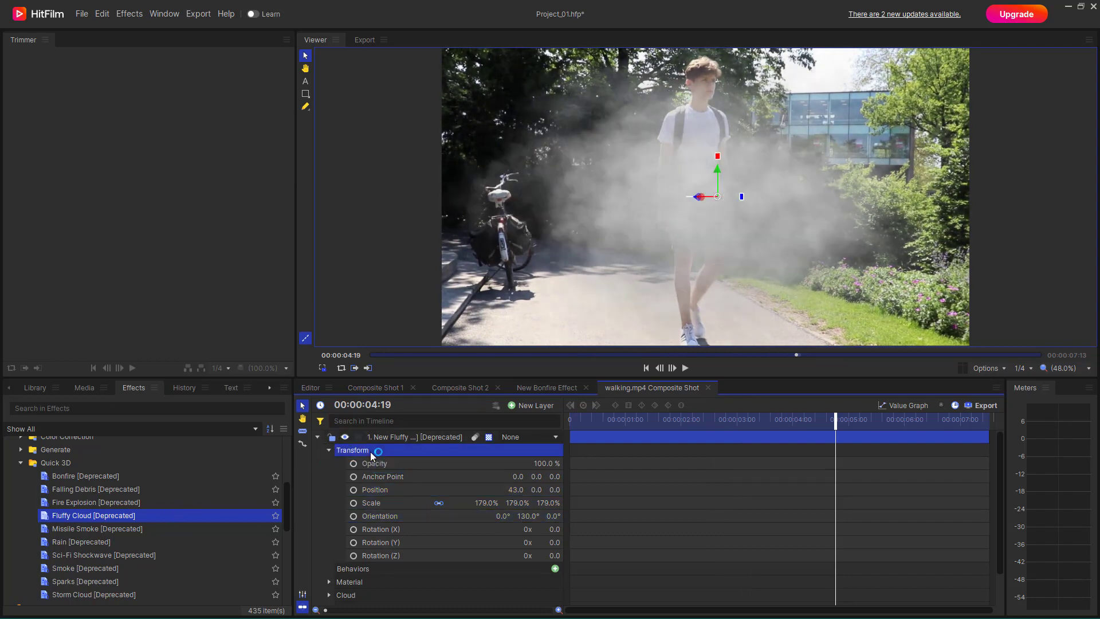
Replace the Fluffy Cloud layer with the Missile Smoke effect above walking.mp4.
left_click(402, 440)
key("Delete")
left_click(49, 531)
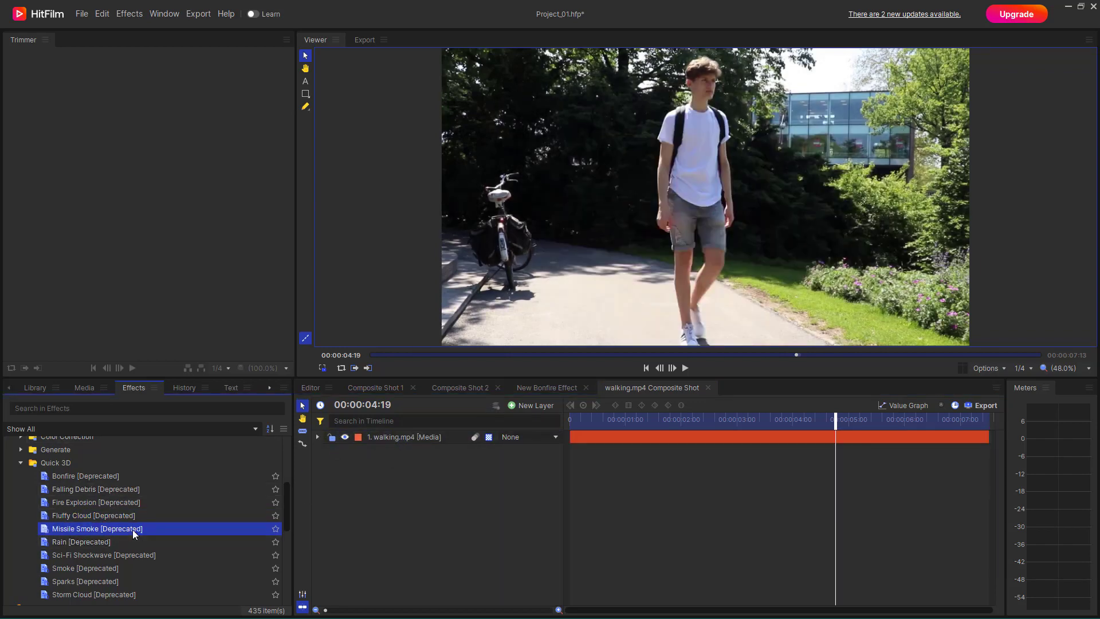
left_click_drag(136, 528, 417, 433)
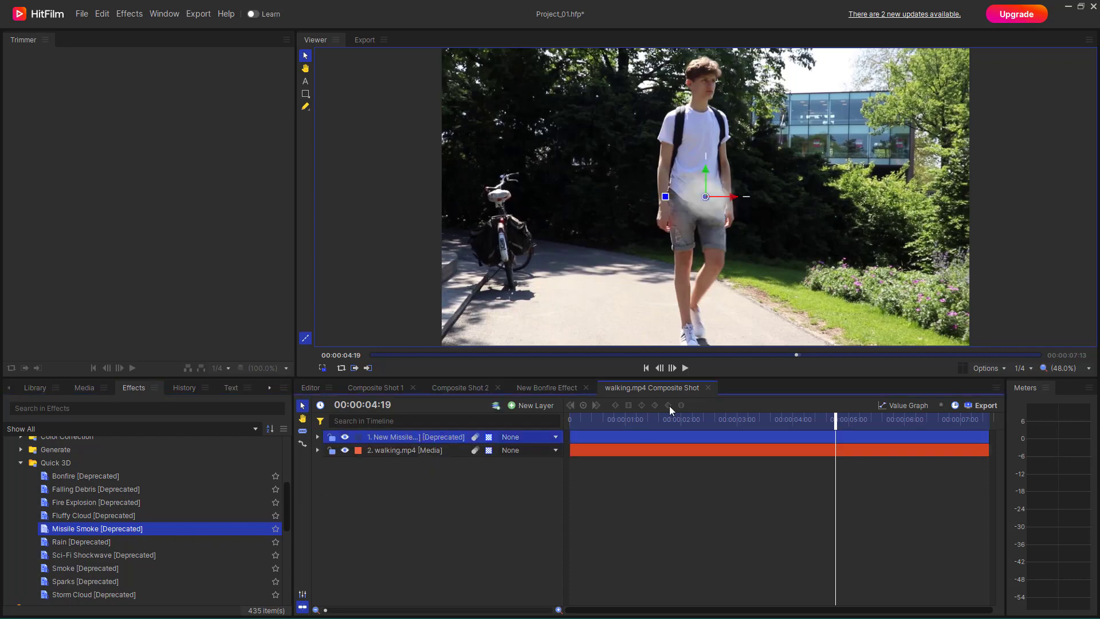
Scale the Missile Smoke layer uniformly to 500% and play back the smoke from about one second.
left_click(317, 437)
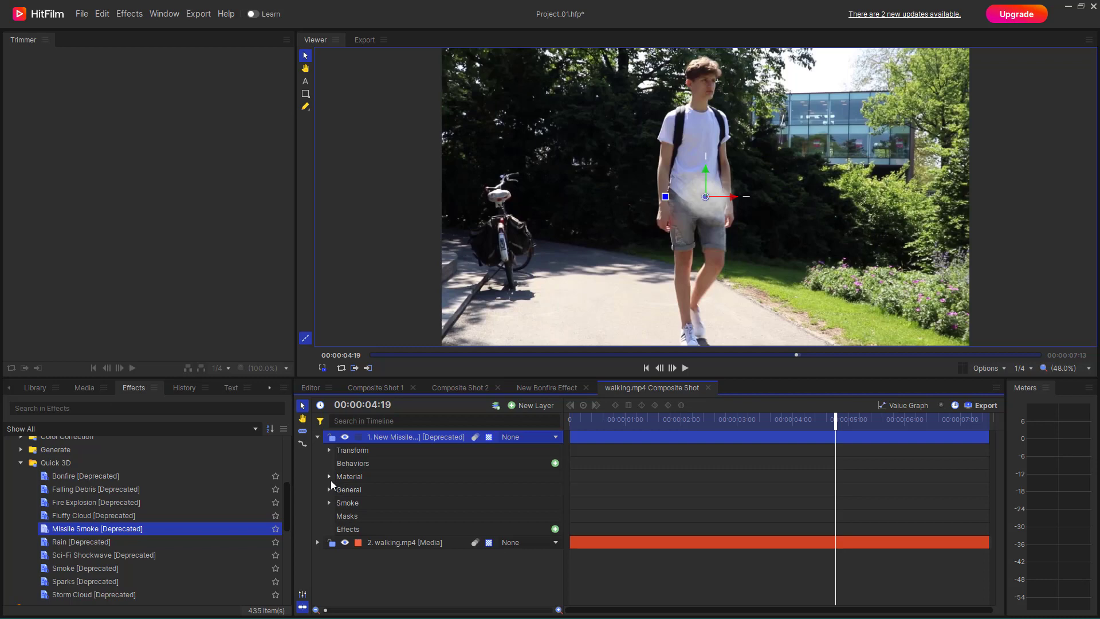
left_click(329, 451)
left_click_drag(482, 503, 725, 503)
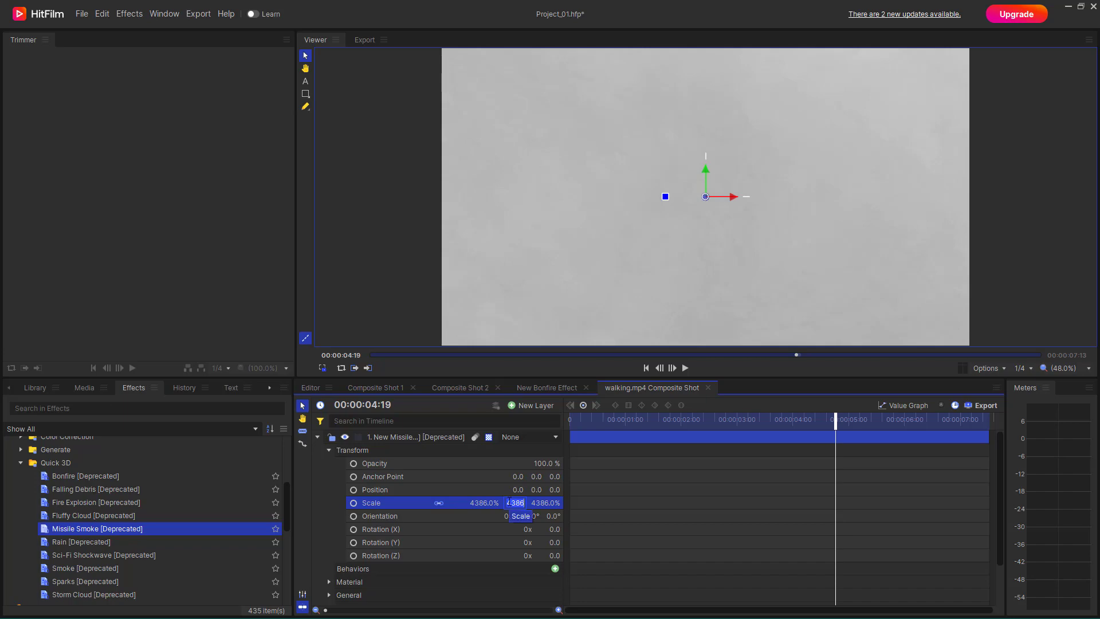
key("Return")
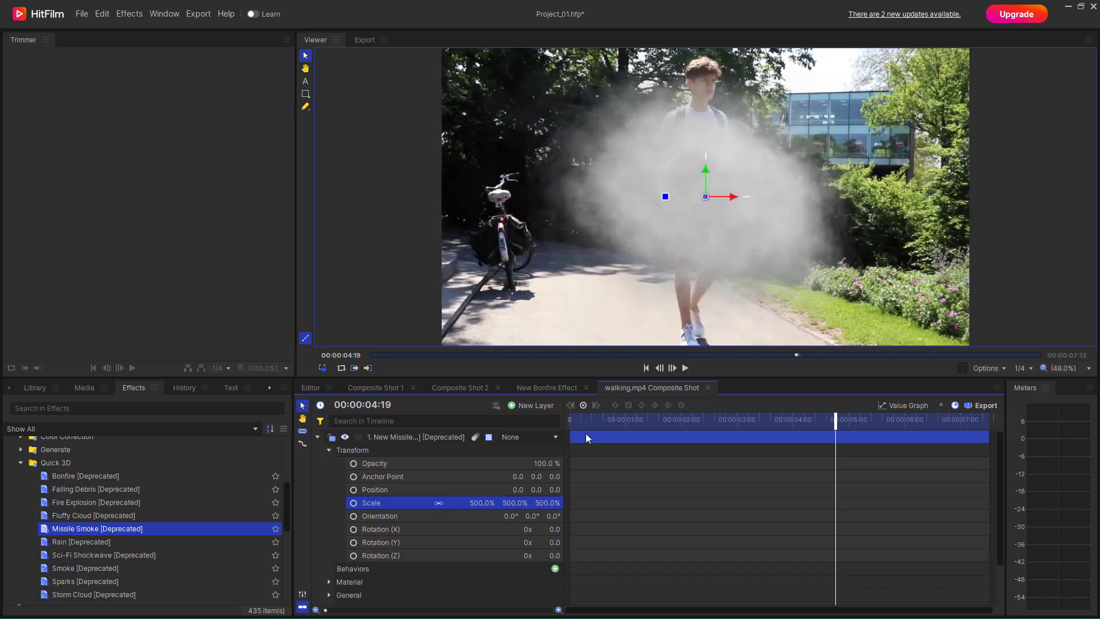
left_click(625, 422)
key("space")
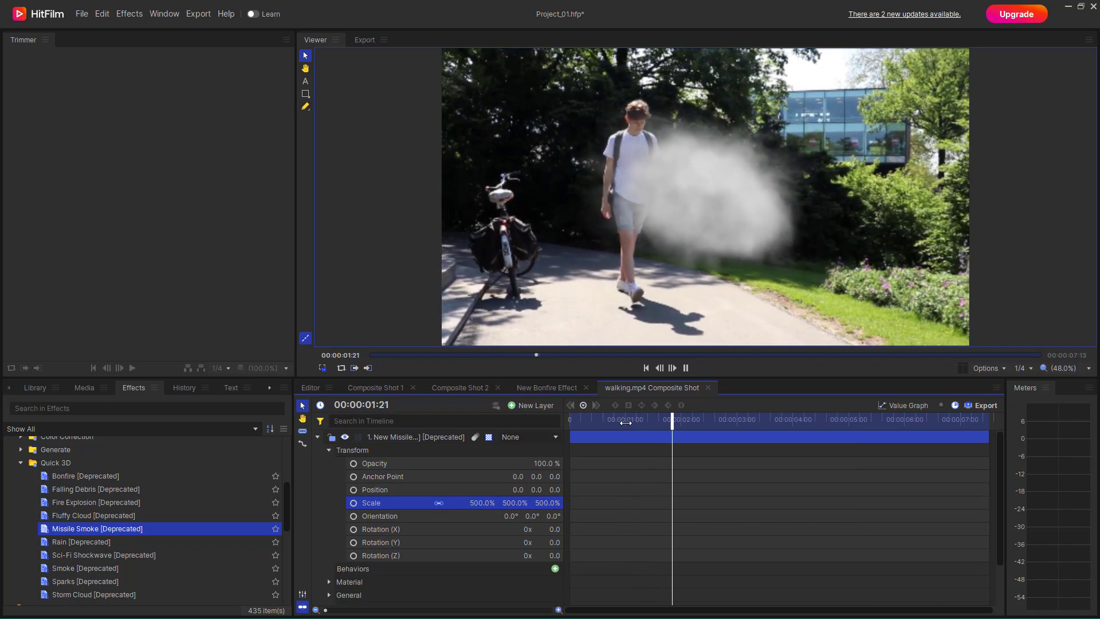
key("space")
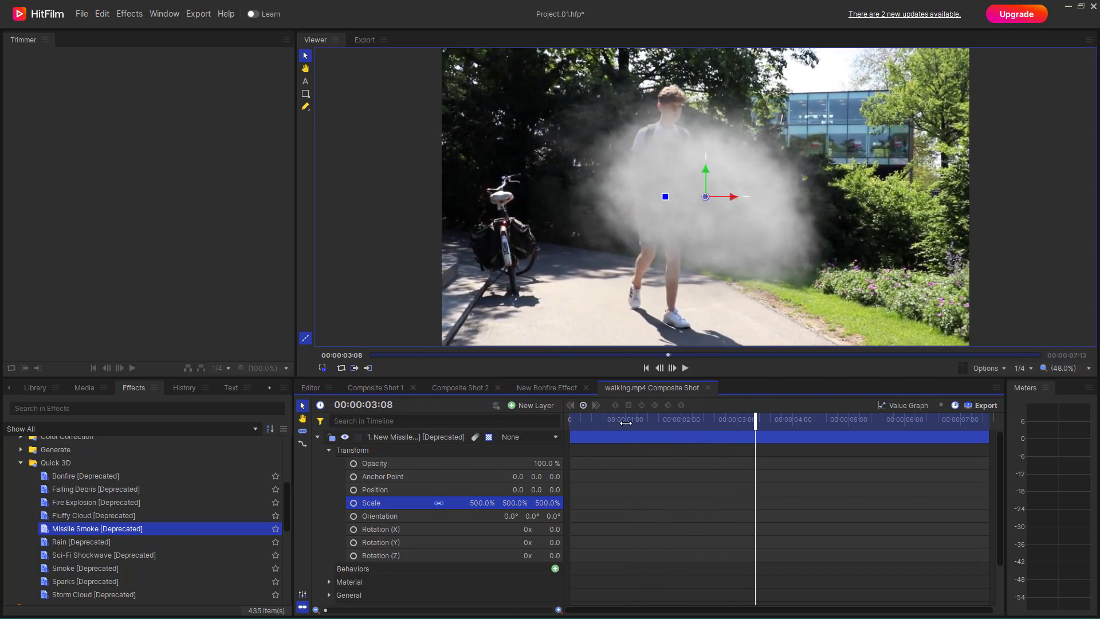
Replace the Missile Smoke layer with the Rain effect above walking.mp4 and play it back.
left_click(414, 437)
key("Delete")
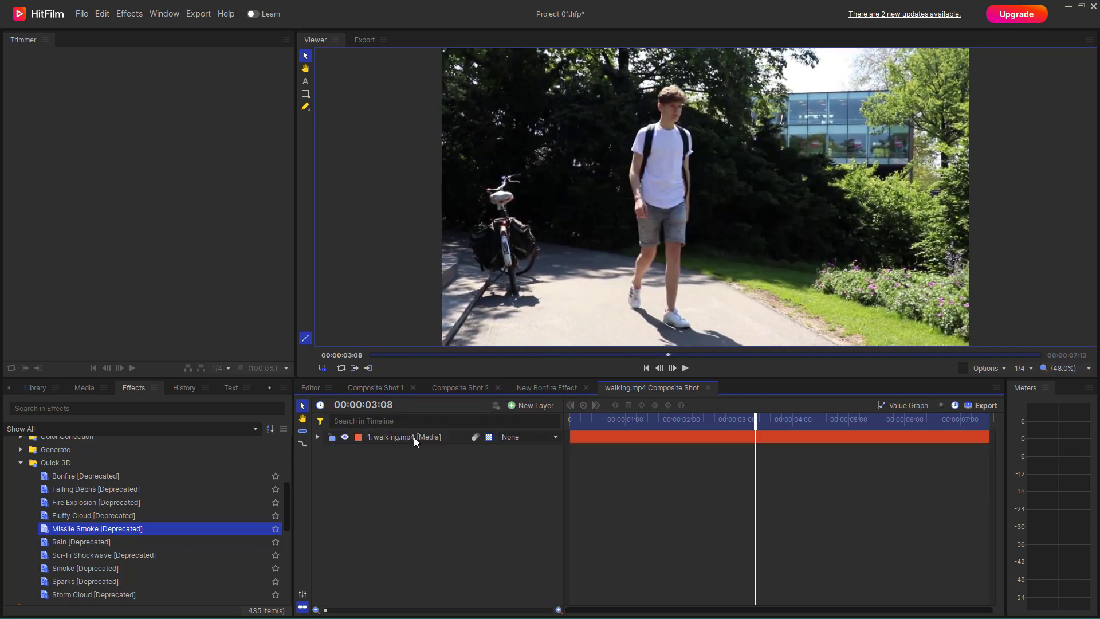
left_click(50, 543)
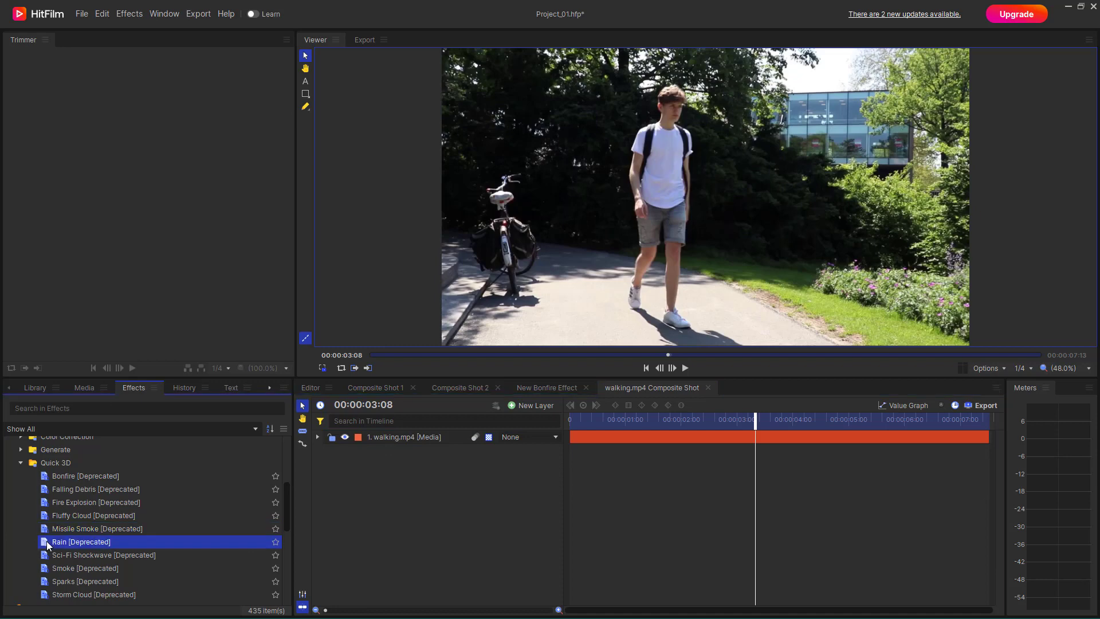
left_click_drag(45, 544, 500, 445)
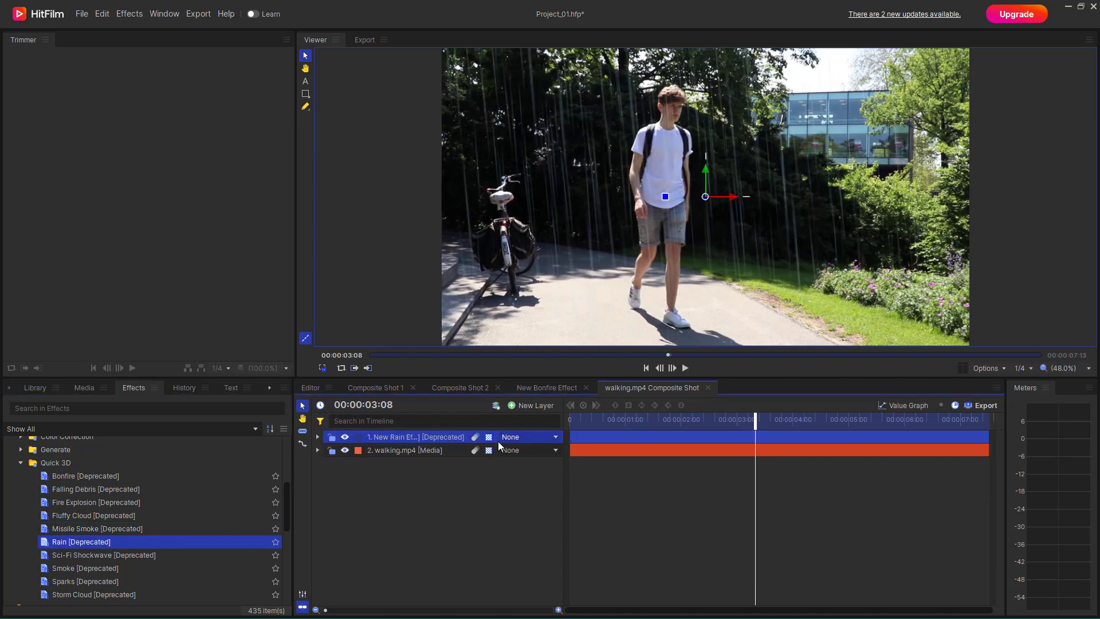
left_click(650, 418)
key("space")
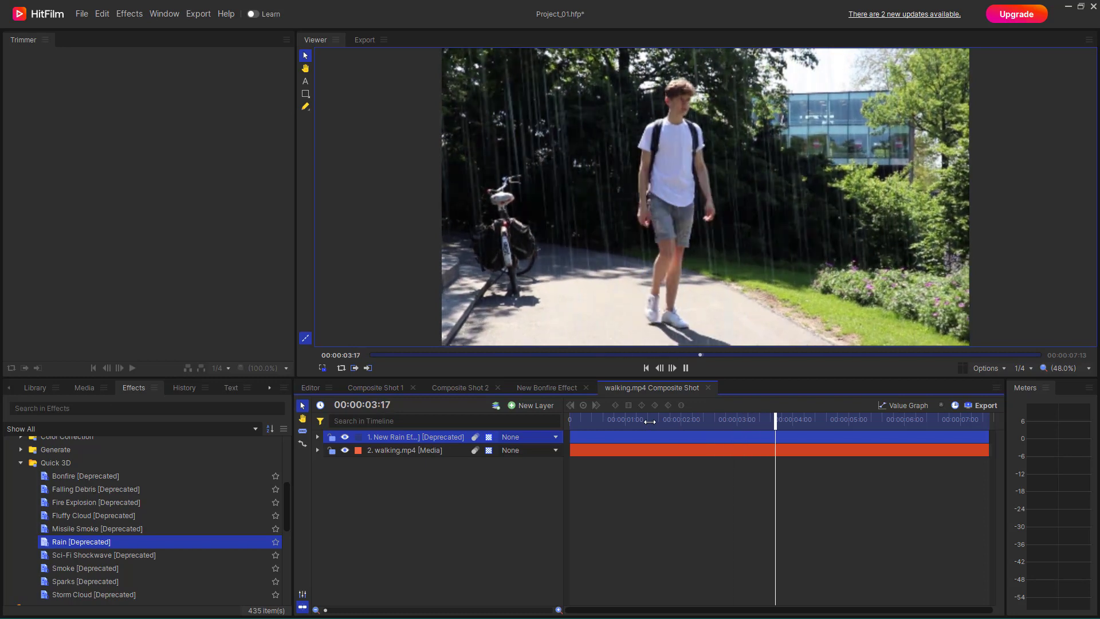
key("space")
Set the rain's direction to 14, spread to 20 and amount to 2067, and play back the heavier rain.
left_click(318, 437)
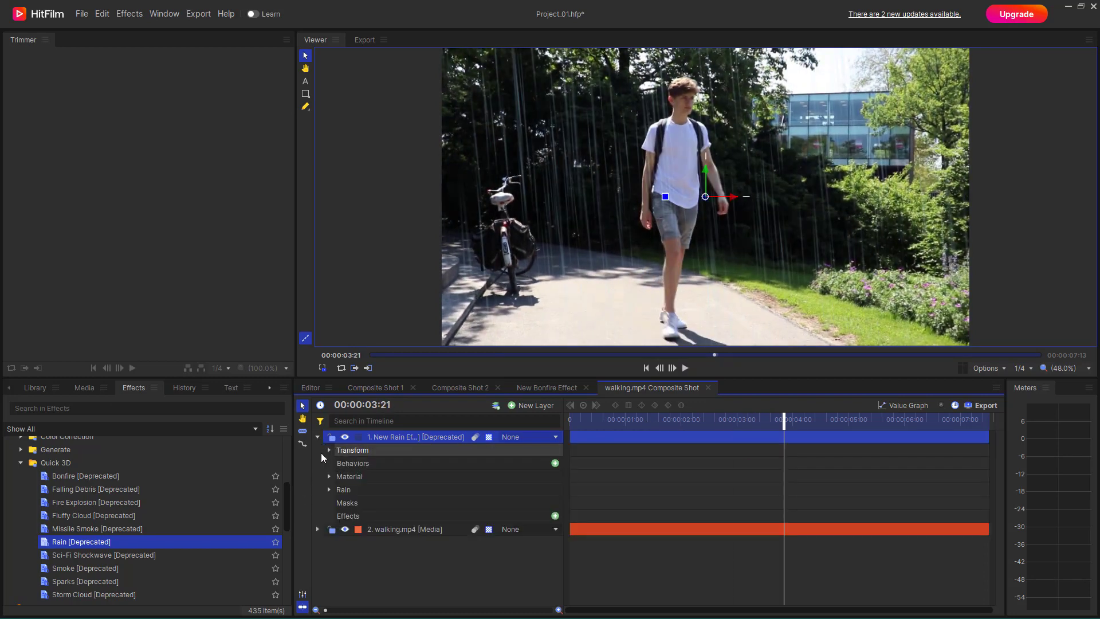
left_click(329, 450)
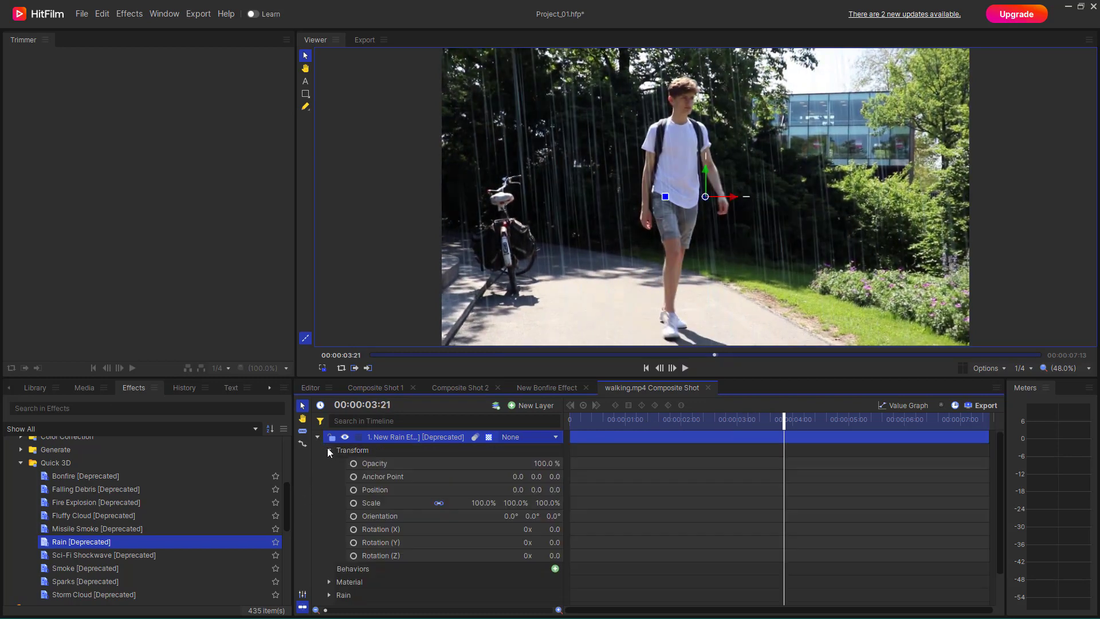
left_click(327, 595)
scroll(367, 574, "down", 3)
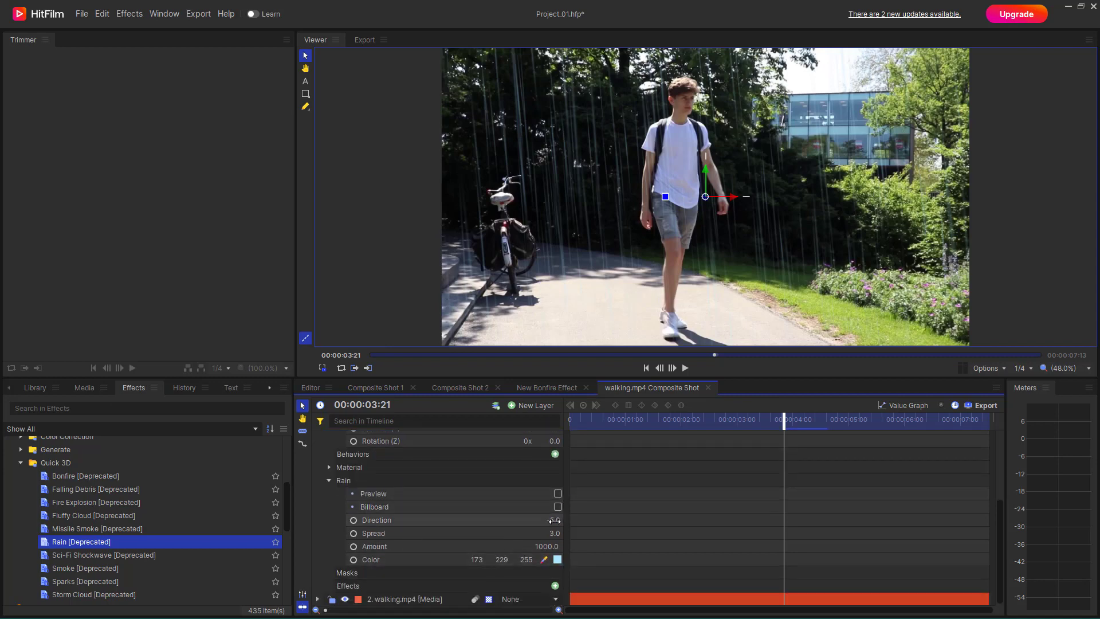
left_click_drag(558, 522, 668, 520)
left_click(660, 420)
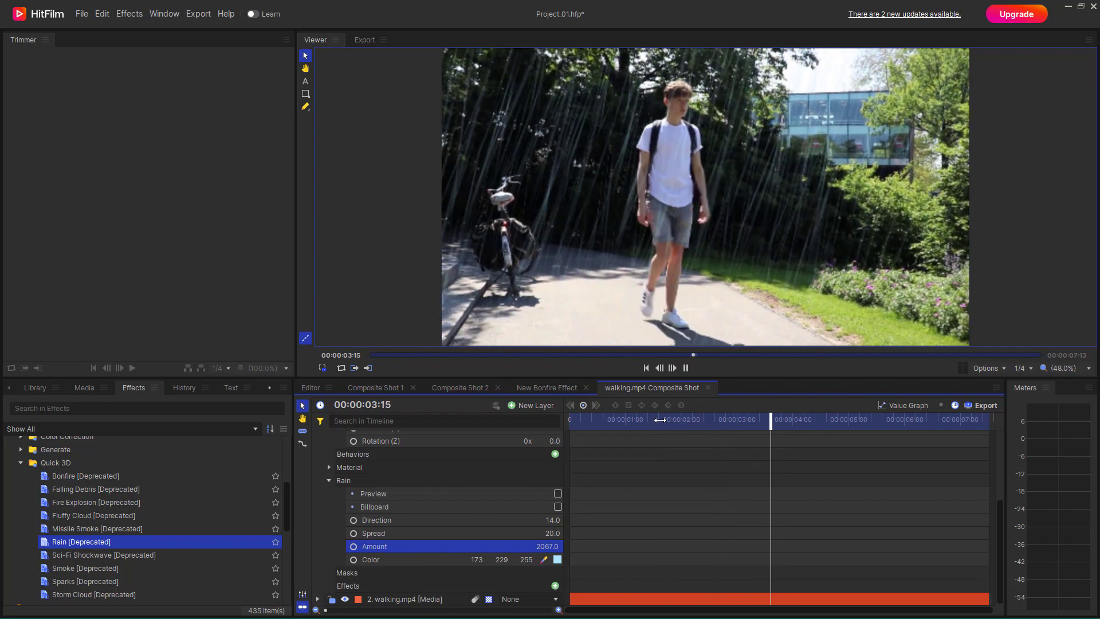
key("space")
Set the Rain layer's Y orientation to 78°.
scroll(422, 483, "down", 3)
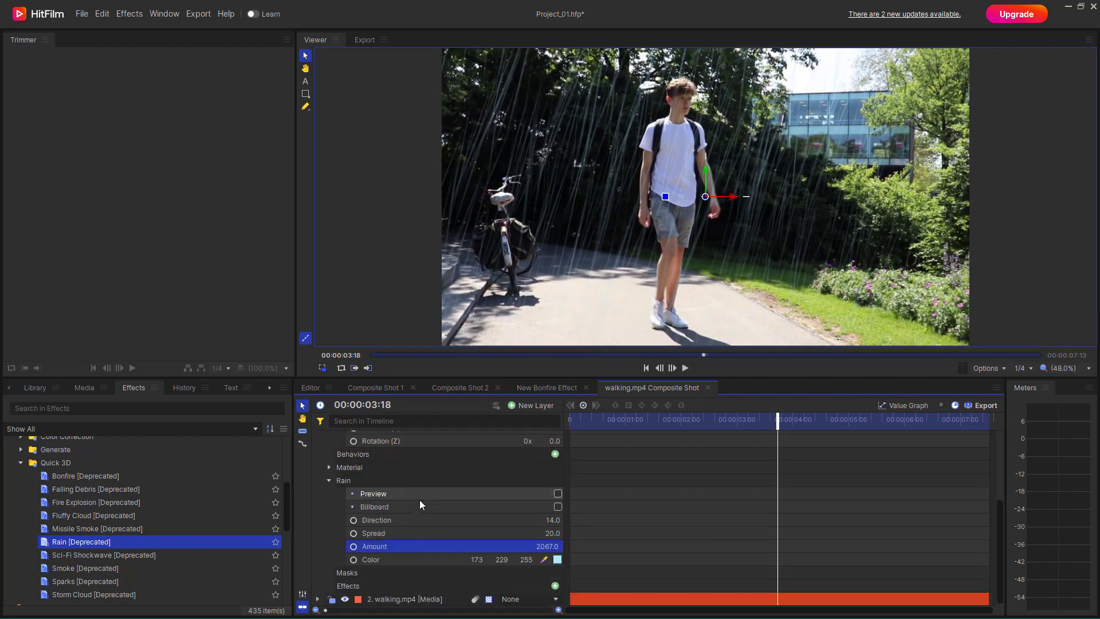
scroll(413, 505, "up", 3)
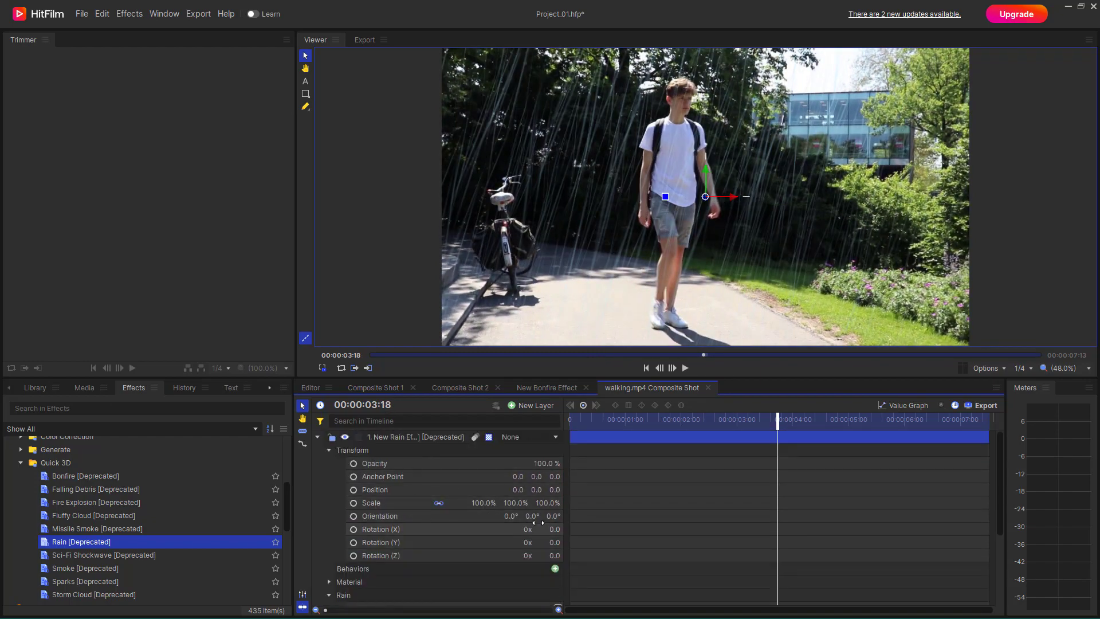
left_click_drag(534, 516, 581, 516)
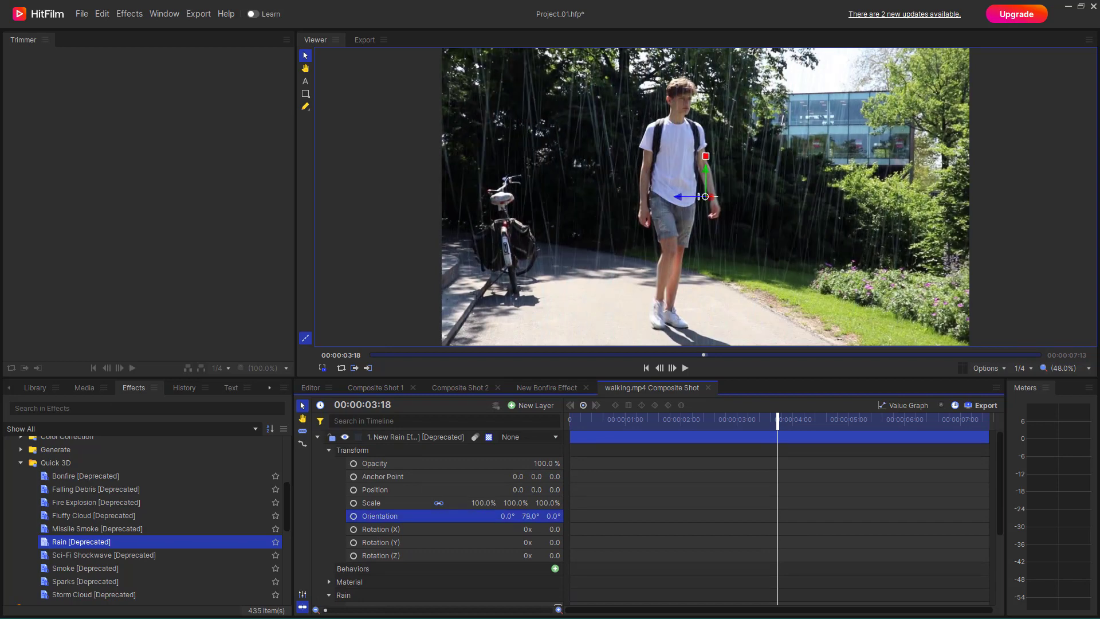
Replace the Rain layer with the Sci-Fi Shockwave effect above walking.mp4 and scrub through the clip to preview it.
left_click(406, 437)
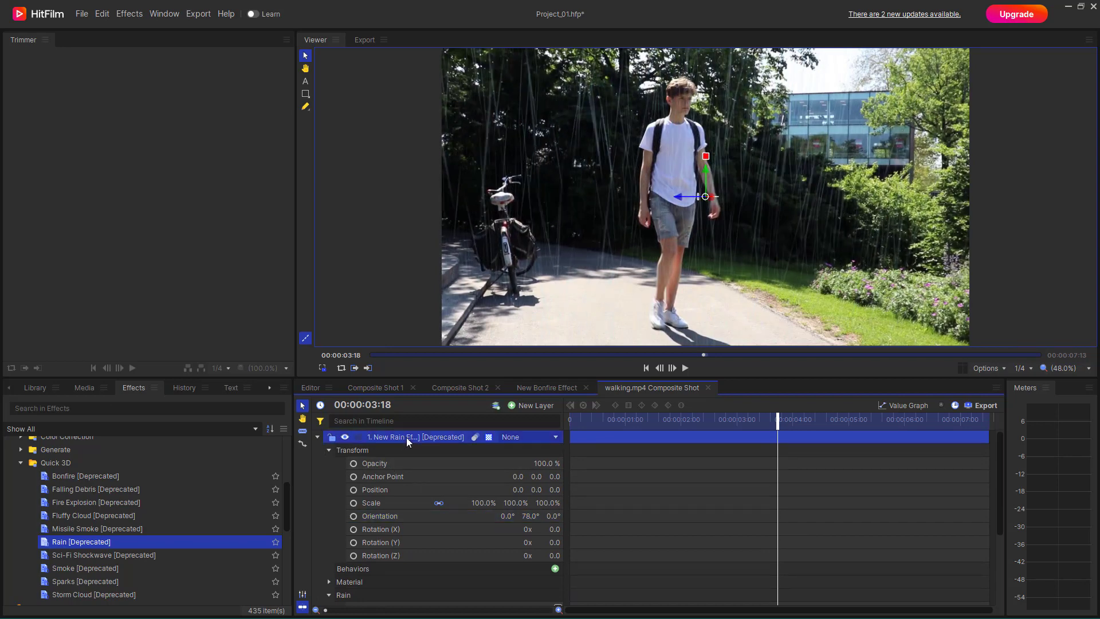
key("Delete")
left_click(73, 554)
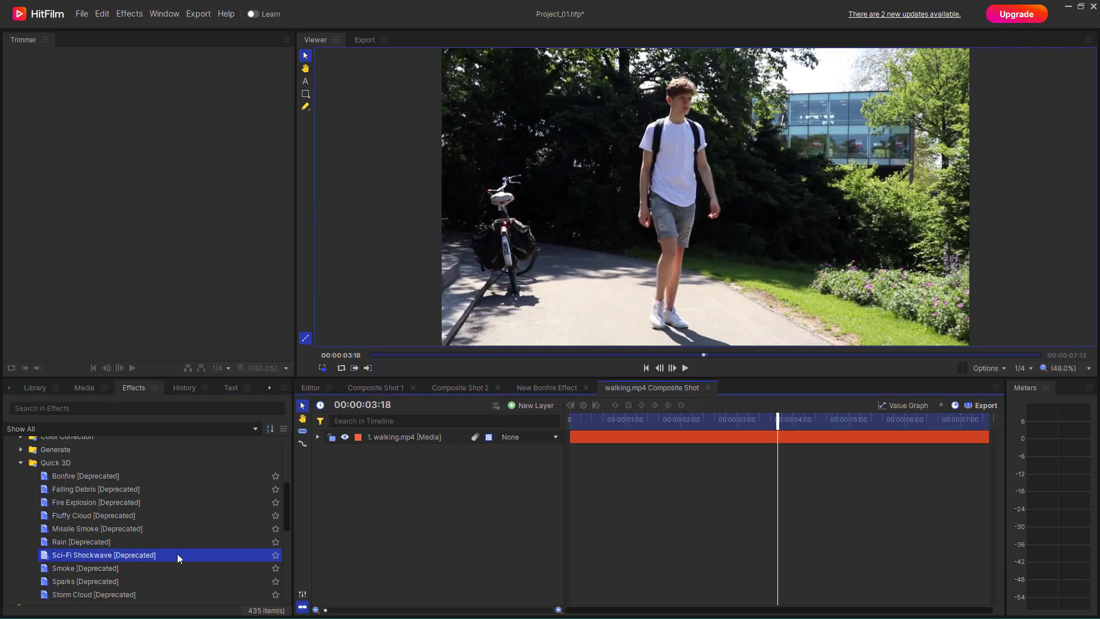
left_click_drag(46, 561, 387, 434)
left_click_drag(609, 422, 839, 442)
Set the Sci-Fi Shockwave layer's X rotation to 70° to tilt the ring around the walking person.
left_click(318, 438)
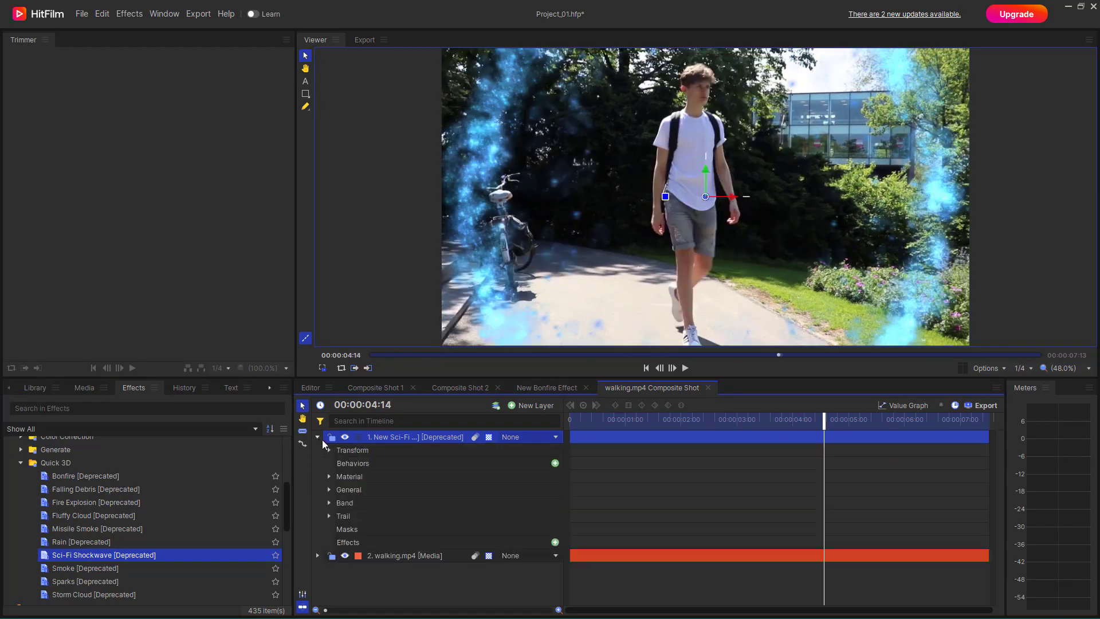
left_click(330, 450)
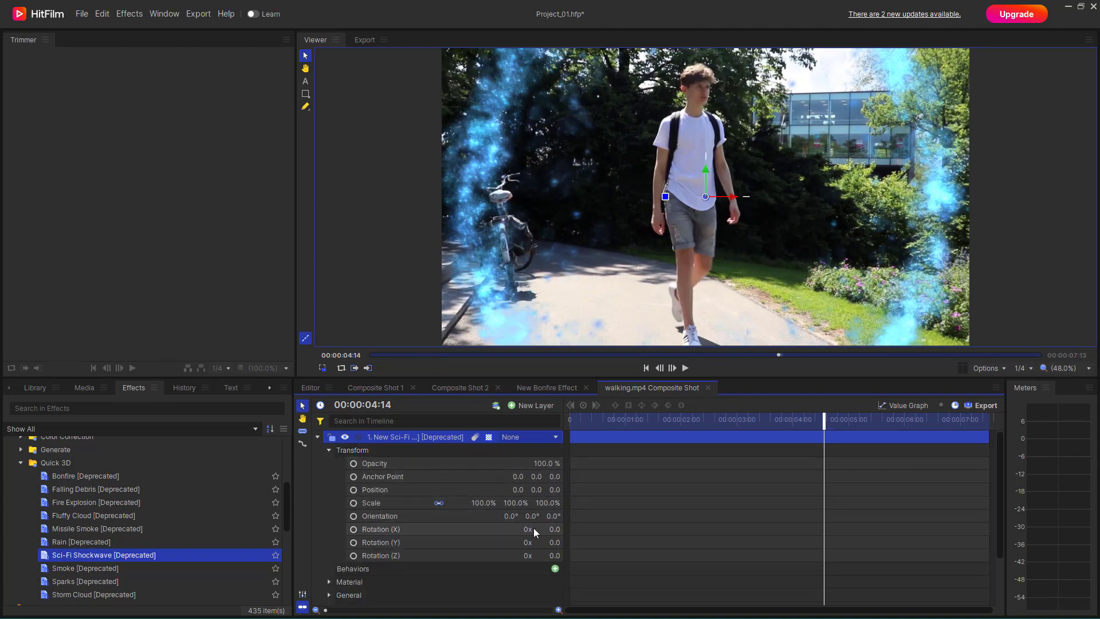
left_click_drag(534, 528, 573, 528)
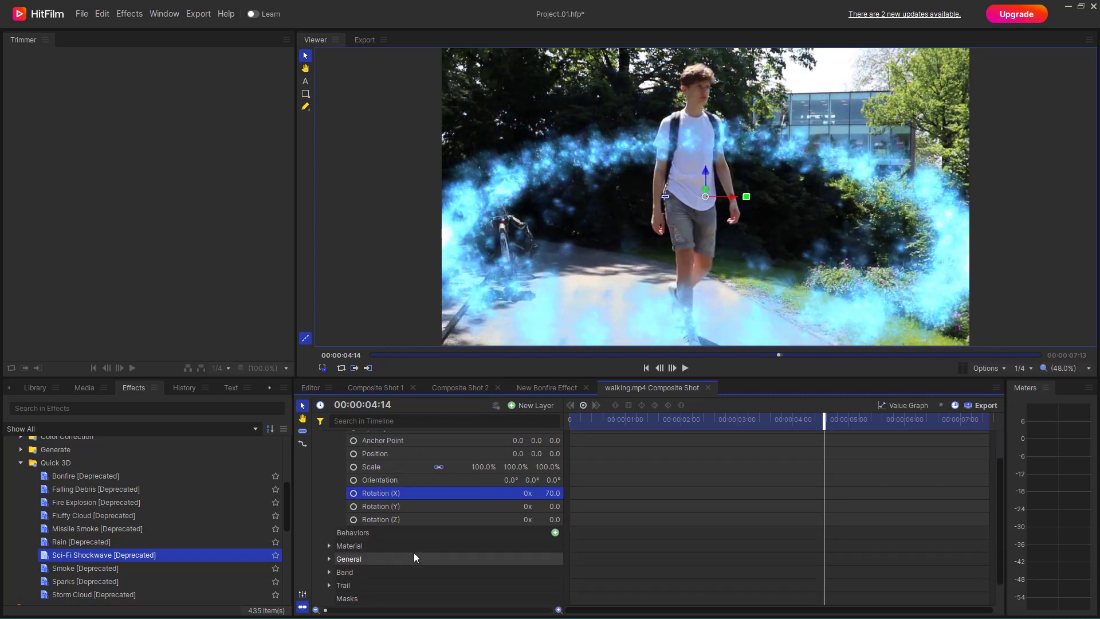
Change the Sci-Fi Shockwave's band color to green (#57D055).
scroll(401, 554, "down", 3)
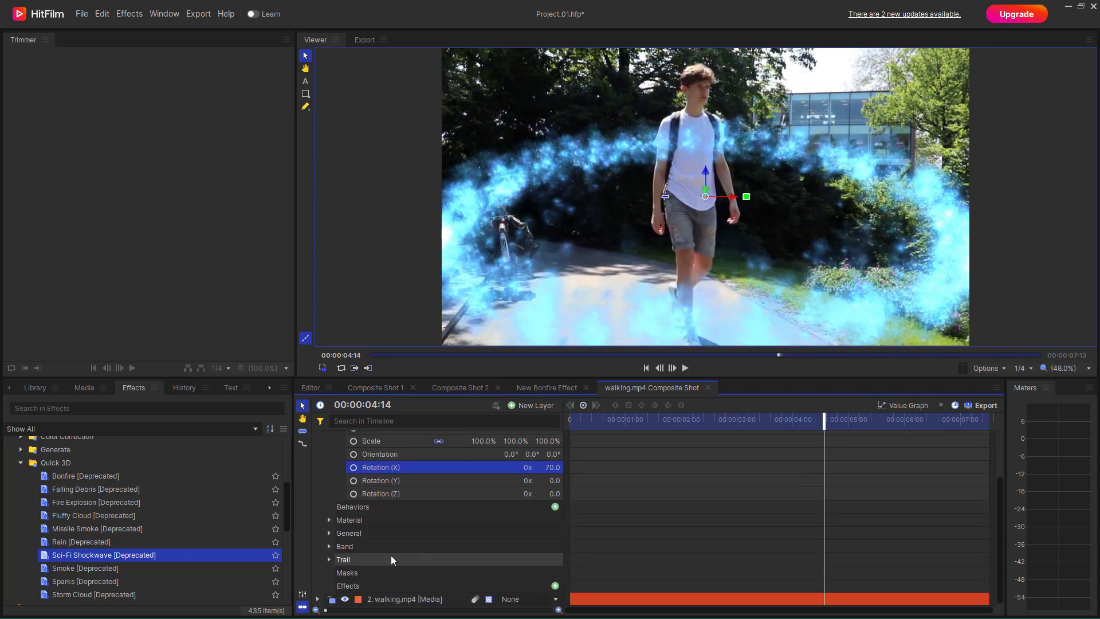
left_click(328, 547)
left_click(558, 559)
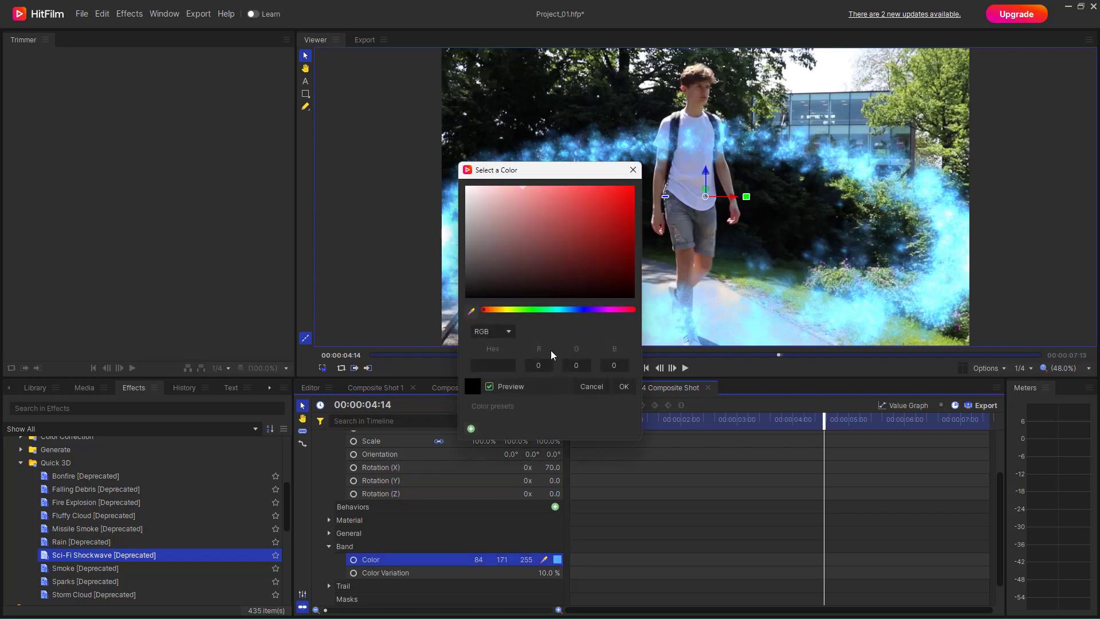
left_click(530, 310)
left_click(565, 206)
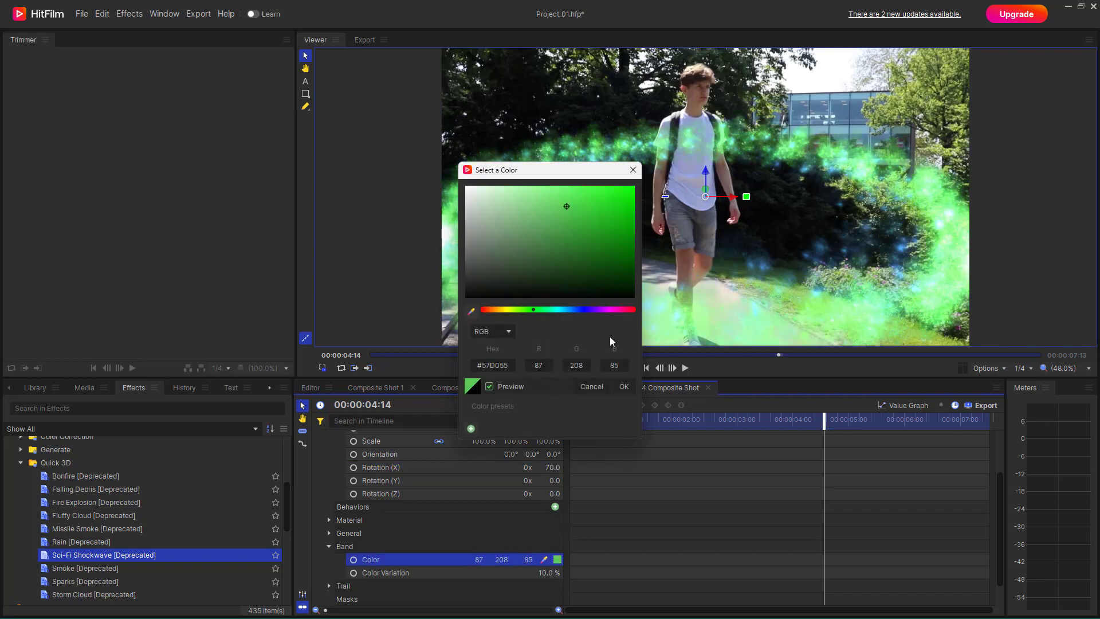
left_click(624, 386)
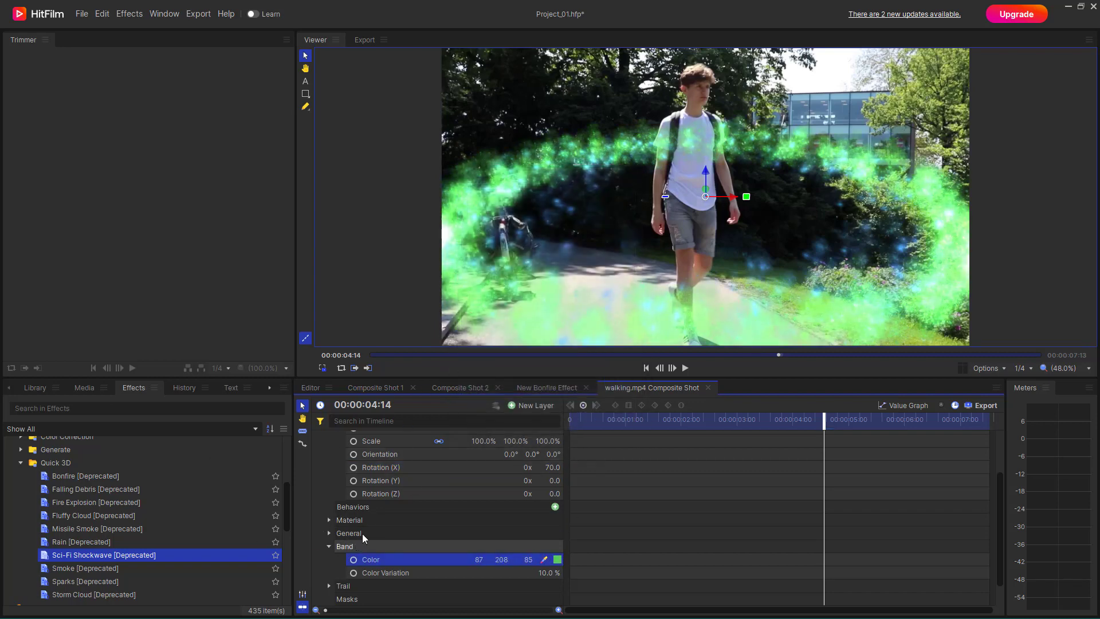
Change the Sci-Fi Shockwave's trail color to pale yellow (#F5FF83) and scrub through the clip to preview it.
scroll(404, 533, "down", 1)
left_click(330, 559)
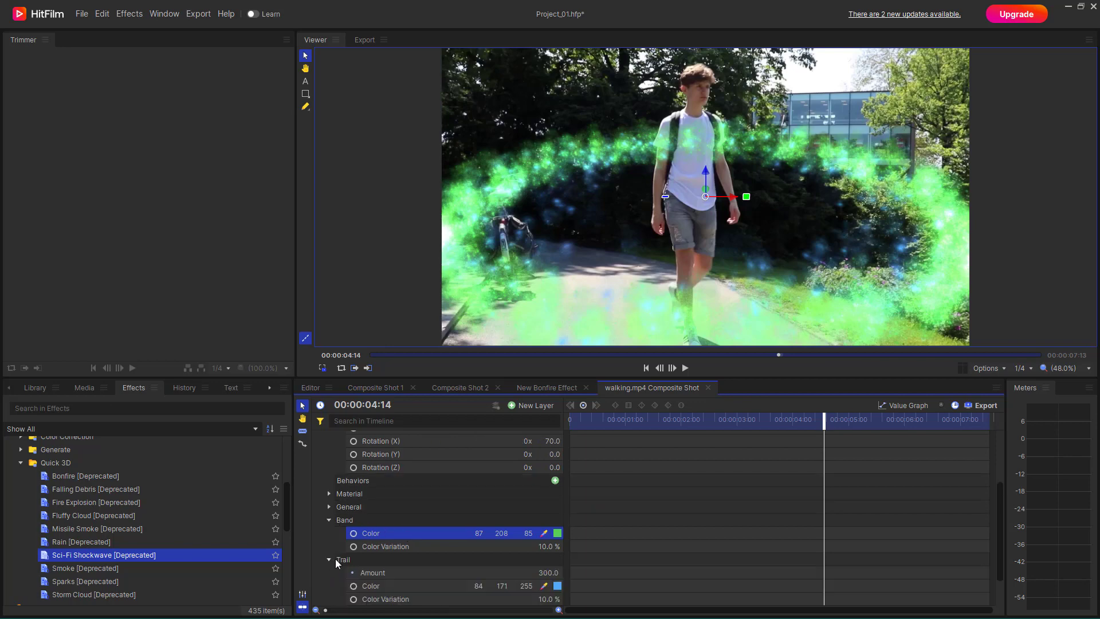
scroll(400, 556, "down", 1)
left_click(557, 550)
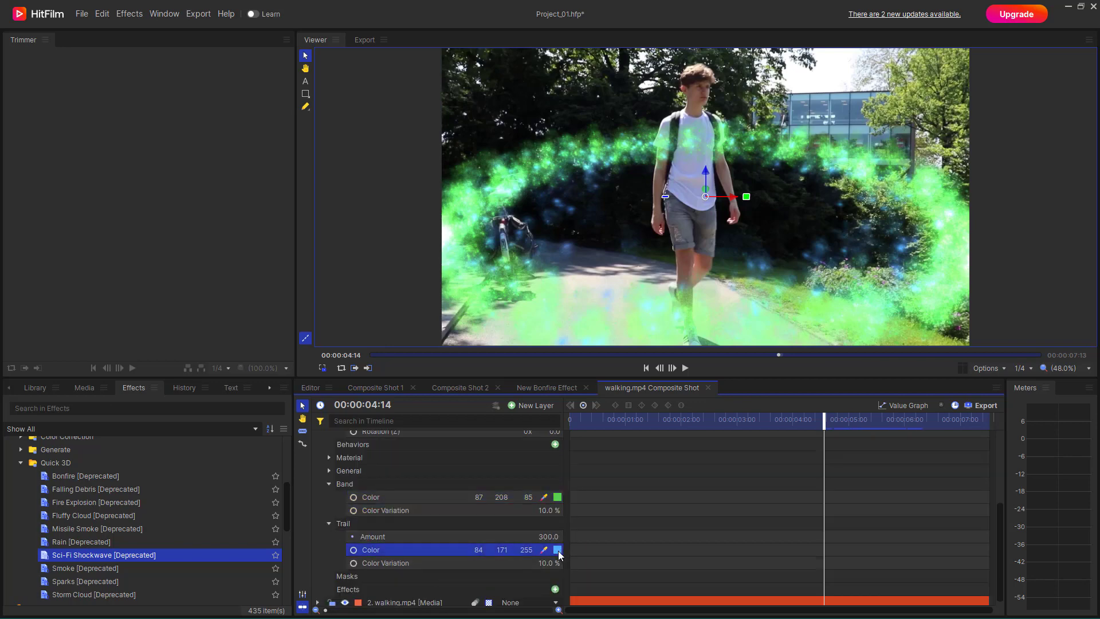
left_click(510, 309)
mouse_move(514, 251)
left_mouse_down()
mouse_move(527, 246)
mouse_move(540, 280)
mouse_move(548, 187)
mouse_move(561, 208)
left_mouse_up()
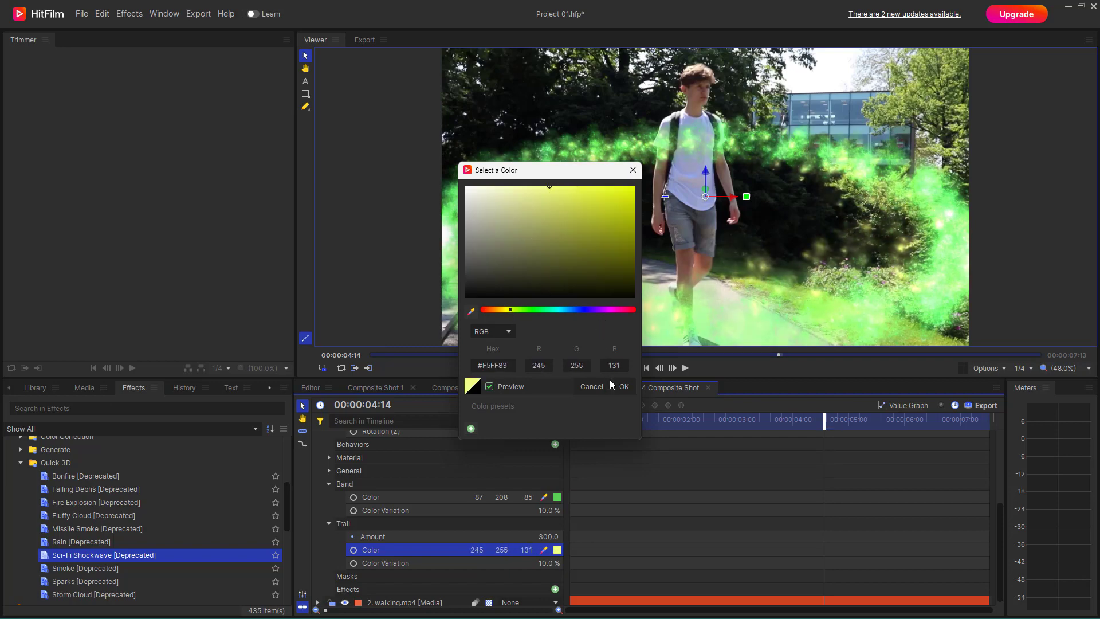
left_click(623, 386)
mouse_move(721, 429)
left_mouse_down()
mouse_move(736, 430)
mouse_move(631, 439)
mouse_move(742, 432)
left_mouse_up()
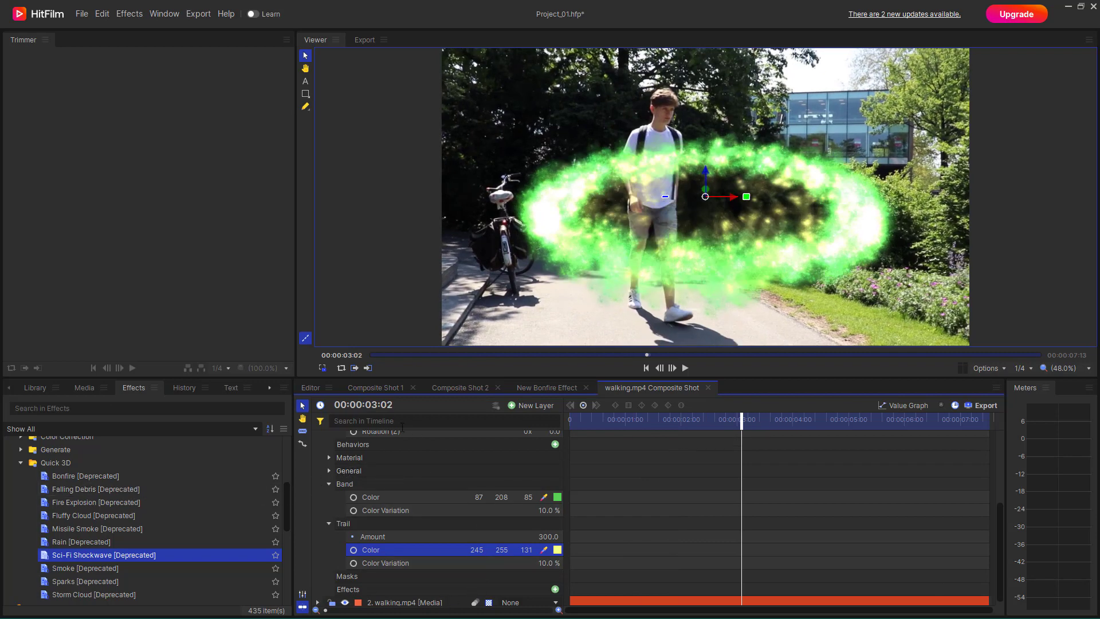
Replace the Sci-Fi Shockwave layer with the Smoke effect above walking.mp4 and scrub through the clip to preview it.
scroll(375, 460, "up", 4)
left_click(364, 452)
left_click(392, 440)
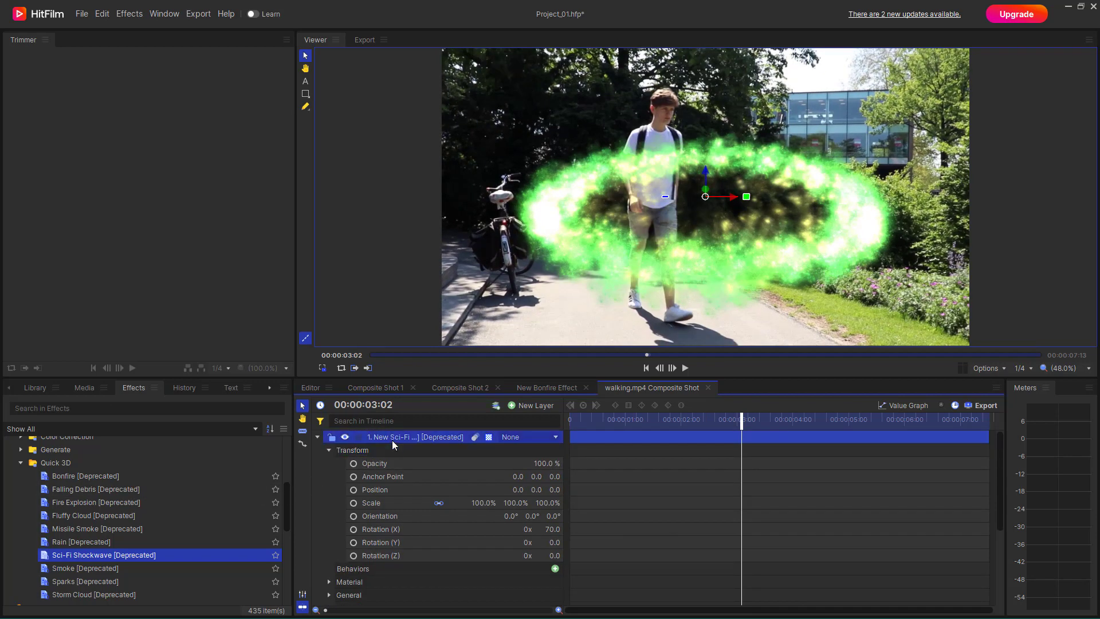
key("Delete")
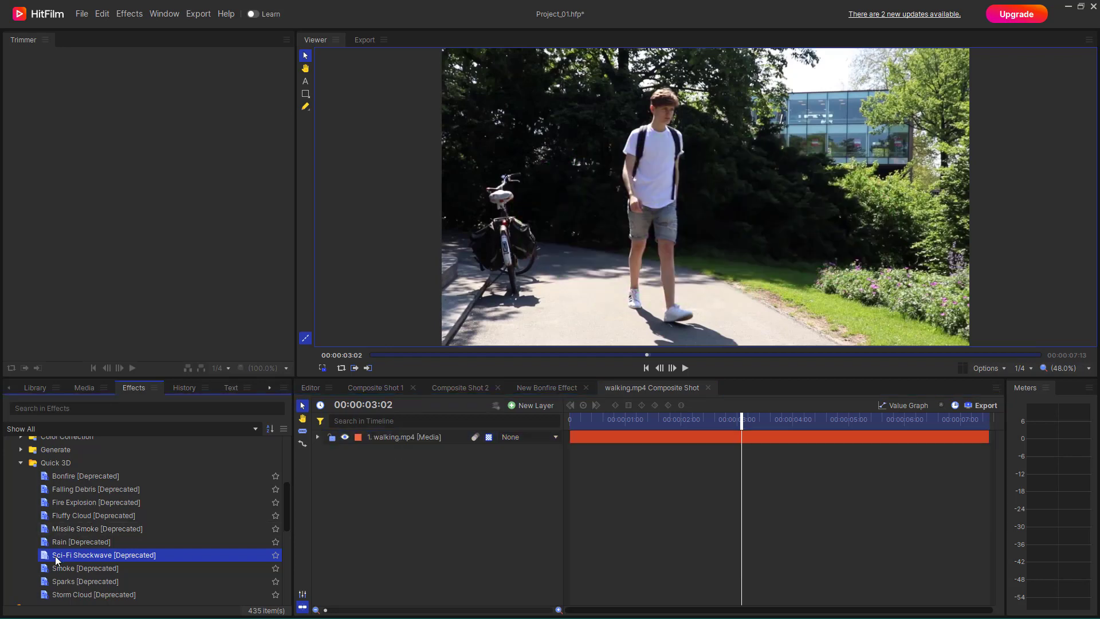
left_click(45, 569)
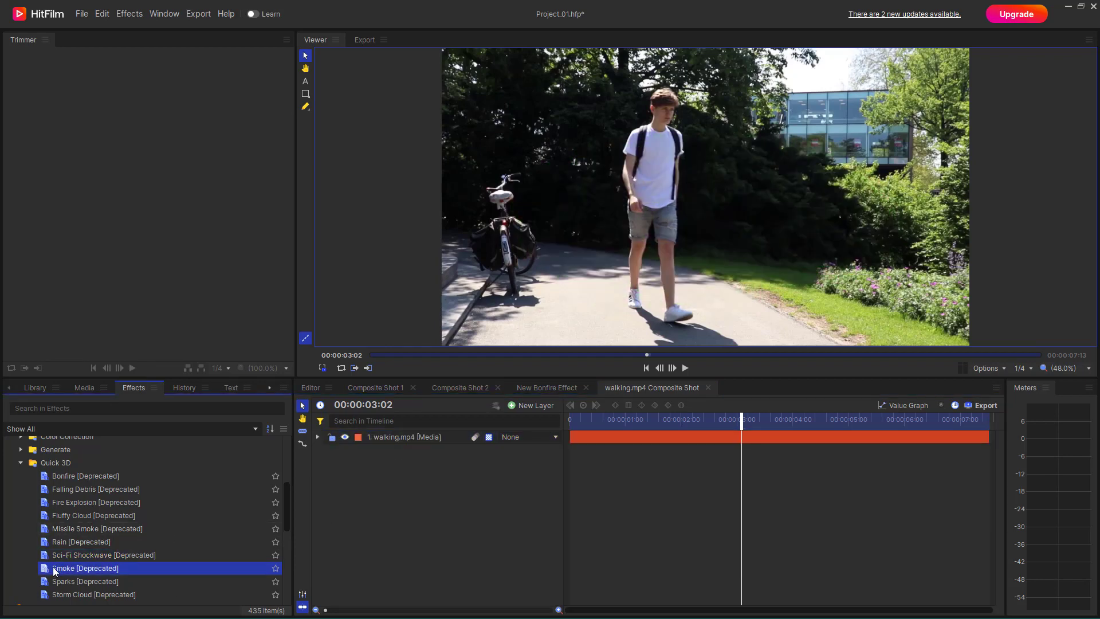
left_click(423, 468)
left_click_drag(43, 570, 344, 436)
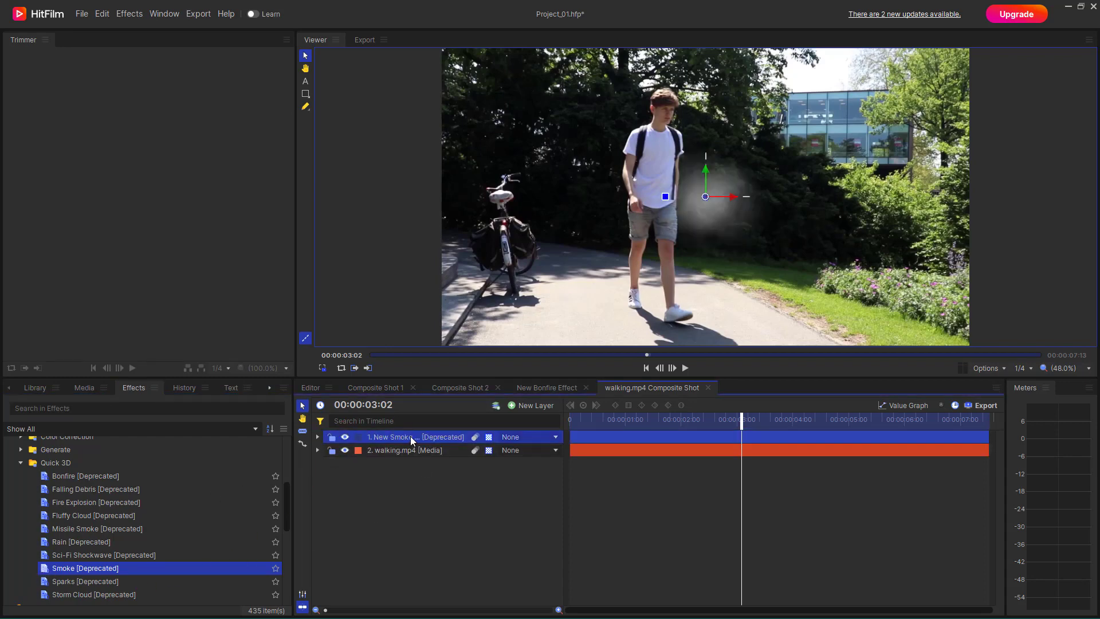
left_click_drag(681, 422, 830, 420)
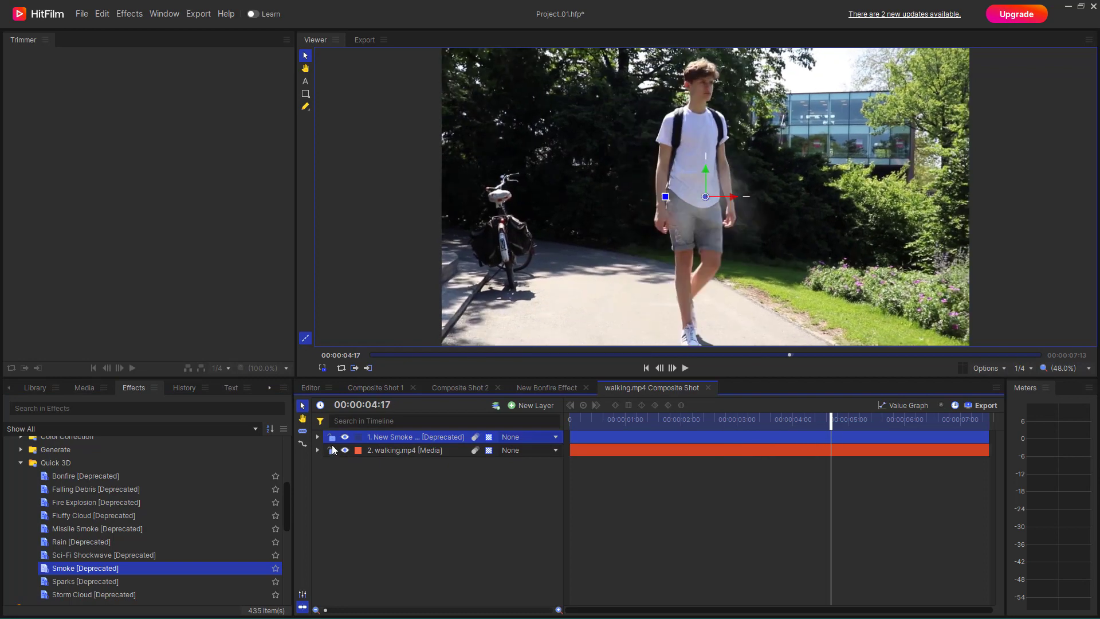
Enlarge the smoke by increasing the Smoke layer's scale in its transform properties.
left_click(317, 437)
left_click(330, 450)
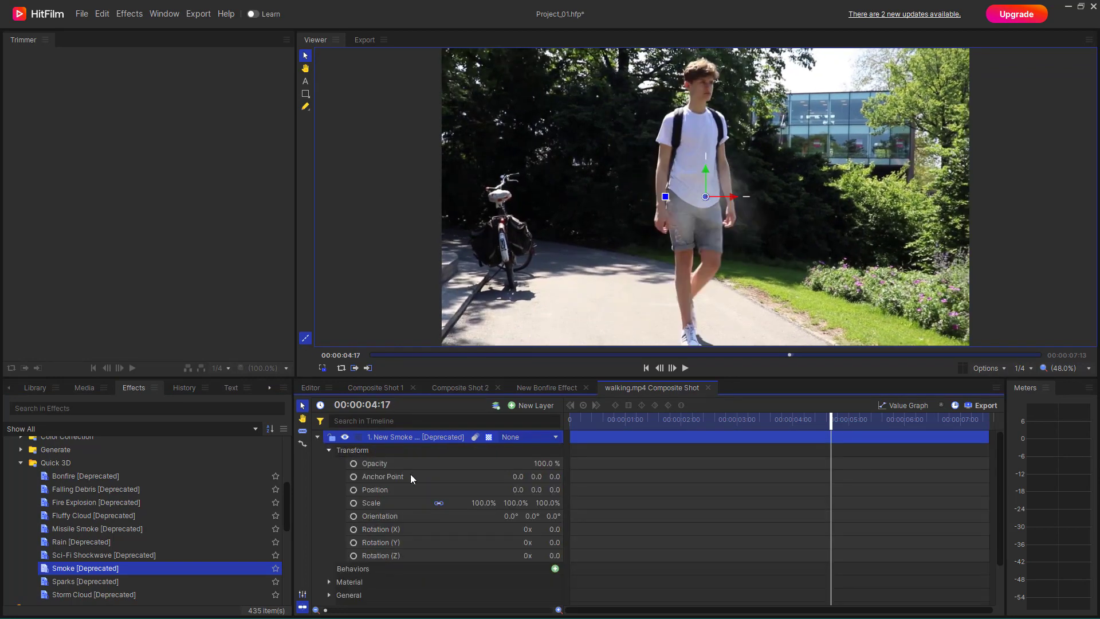
left_click_drag(516, 507, 418, 502)
left_click(328, 450)
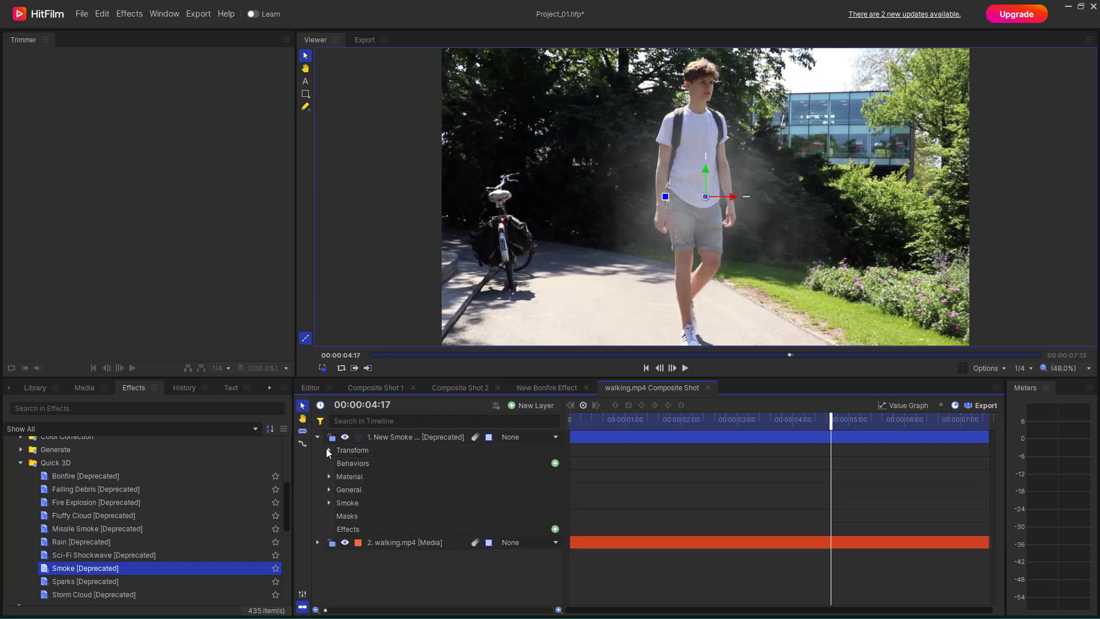
Examine the General and Material properties of the Smoke layer.
left_click(329, 490)
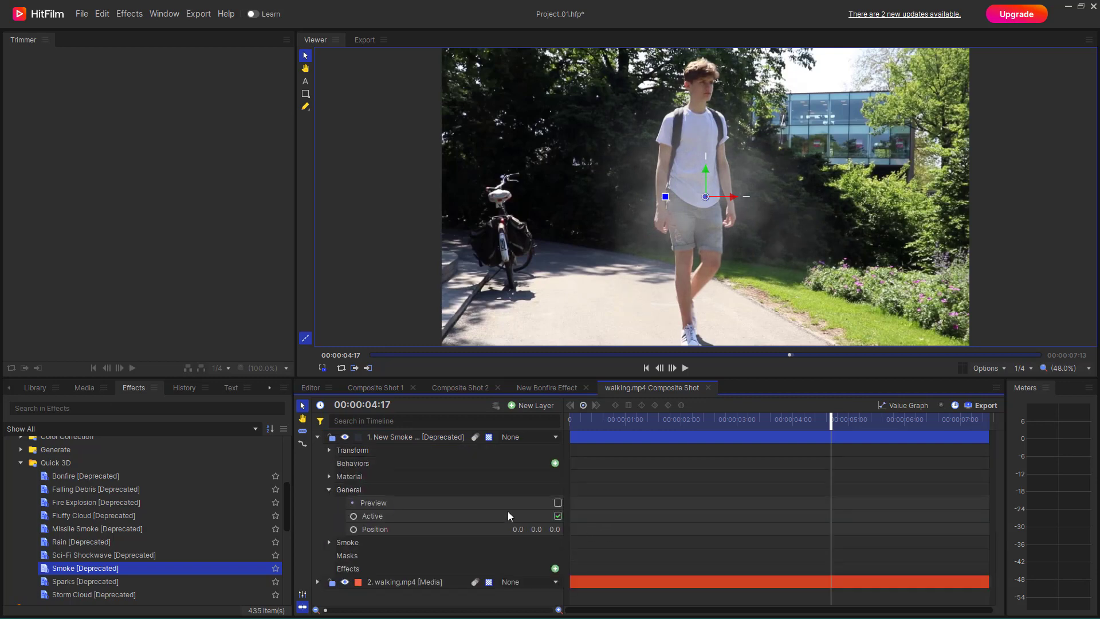
left_click(327, 475)
left_click(328, 475)
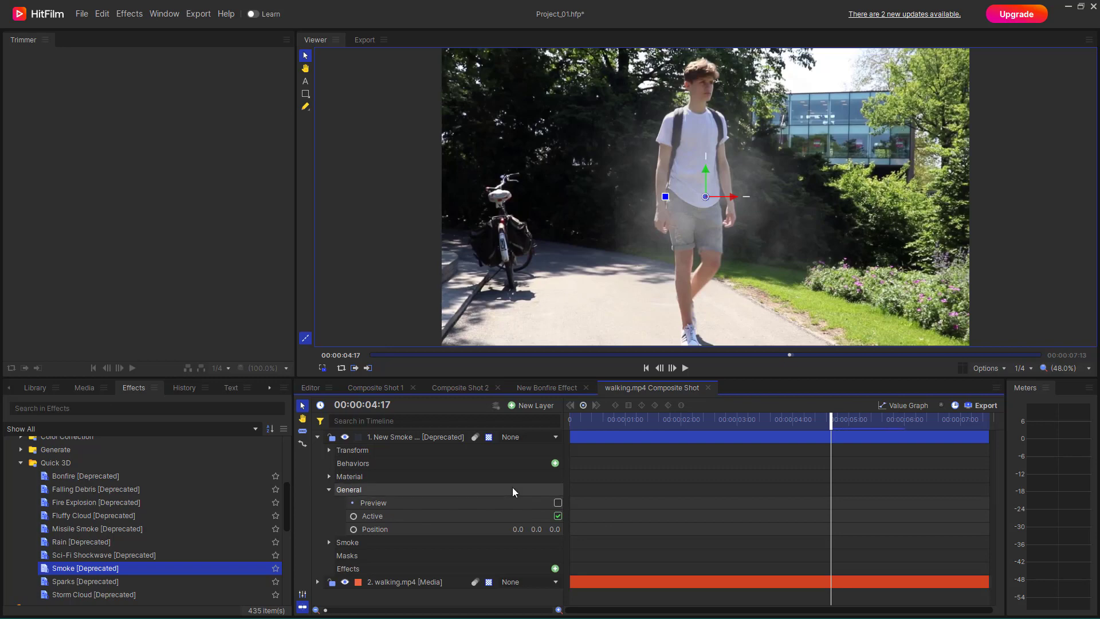
left_click(329, 476)
left_click(549, 503)
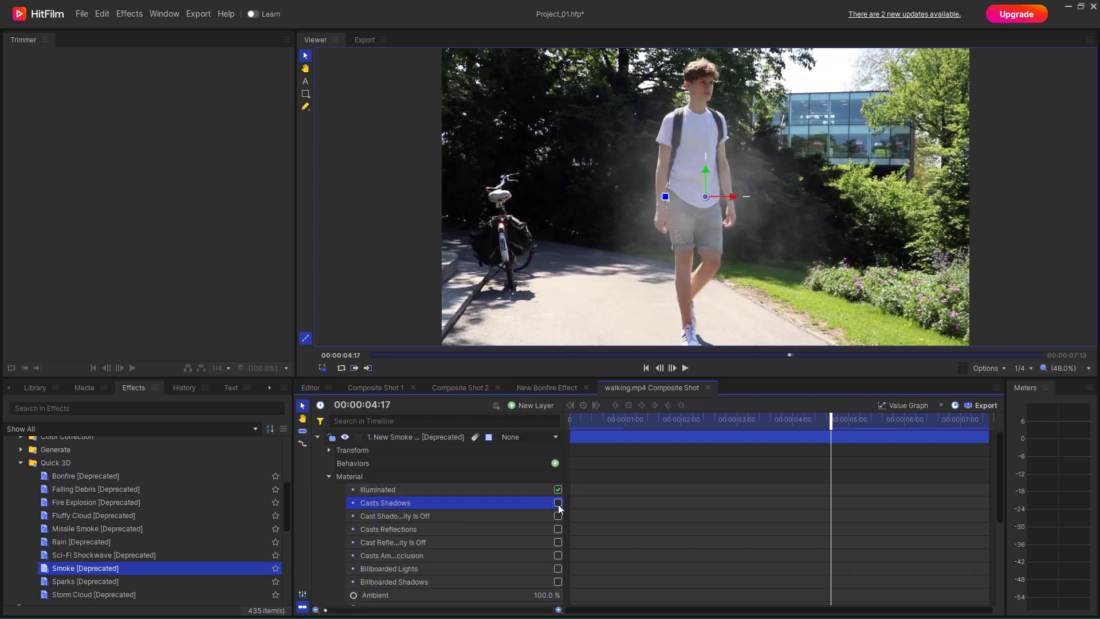
left_click(328, 476)
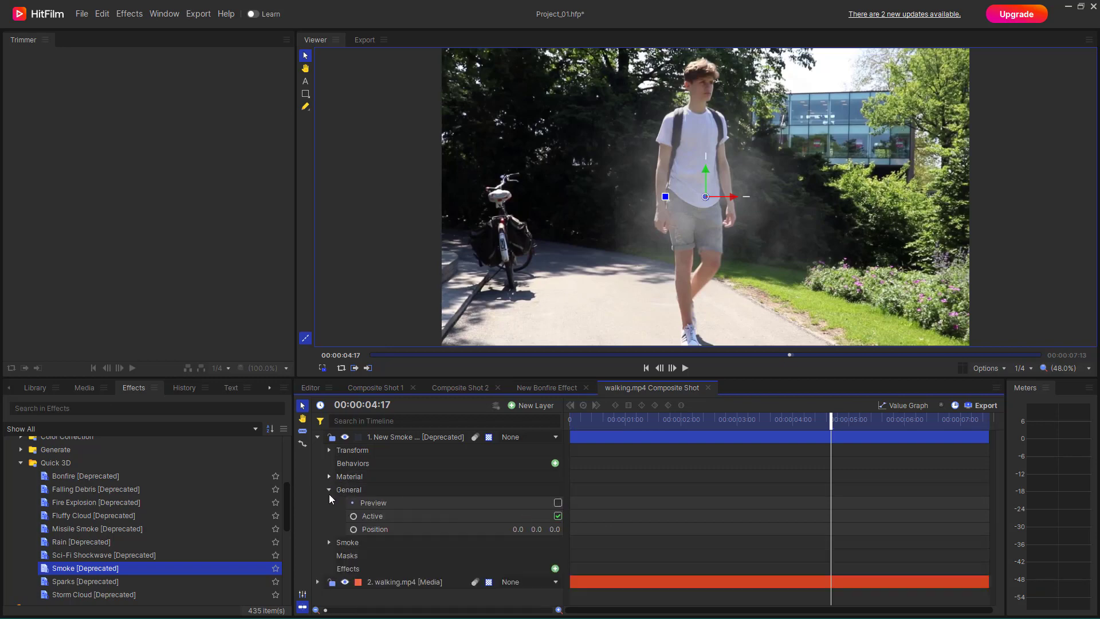
Set the smoke's density to 95 and its size to 122.
left_click(328, 542)
scroll(393, 530, "down", 2)
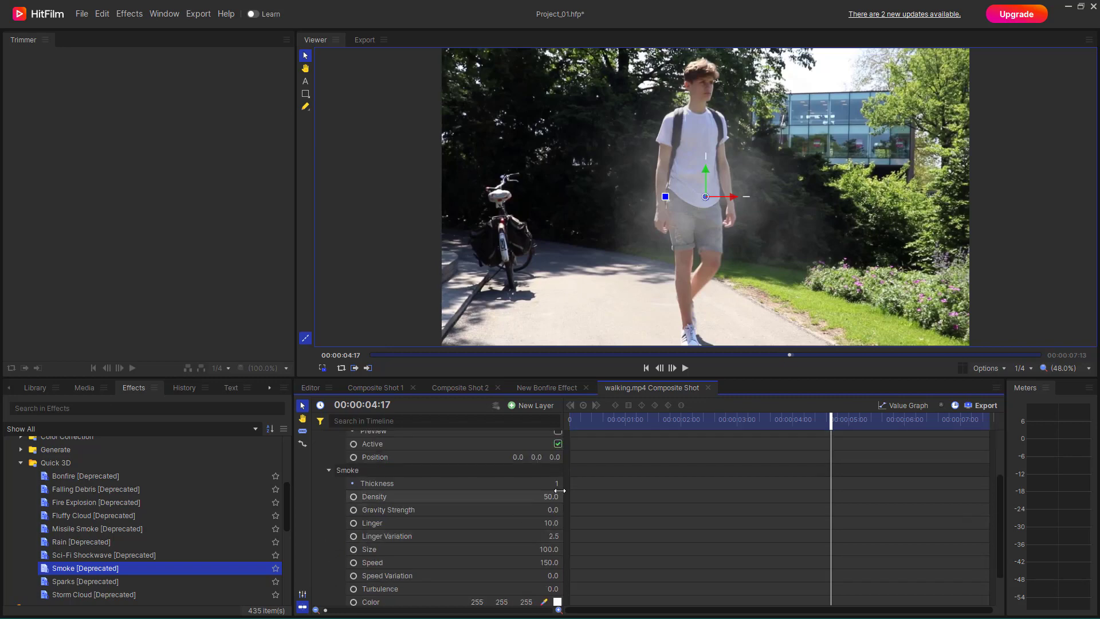
left_click(378, 483)
left_click_drag(555, 483, 582, 497)
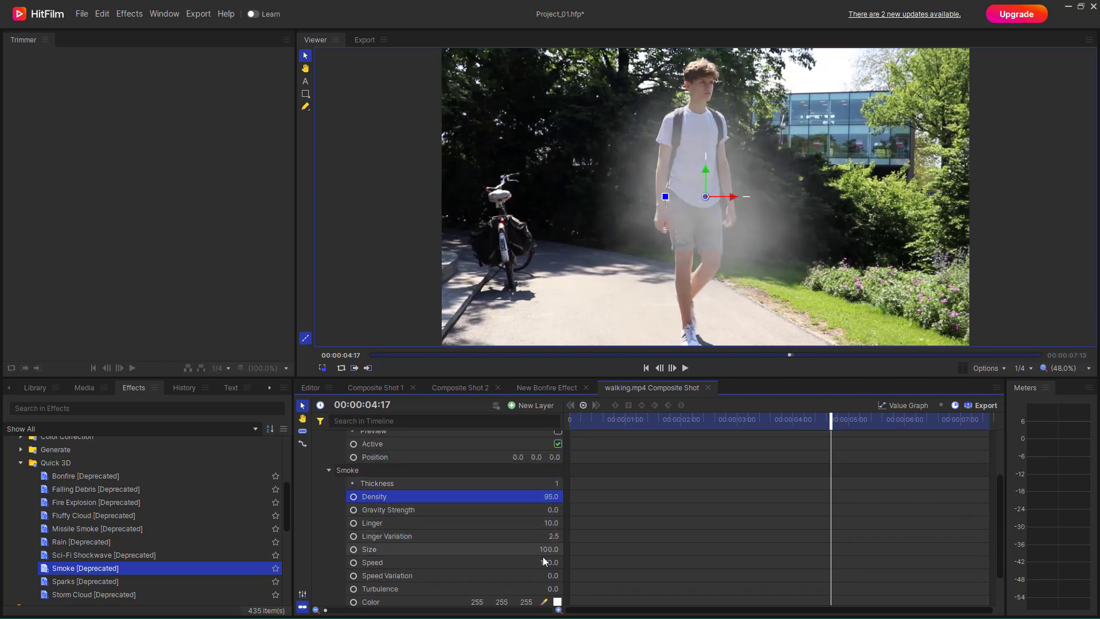
left_click_drag(548, 549, 561, 548)
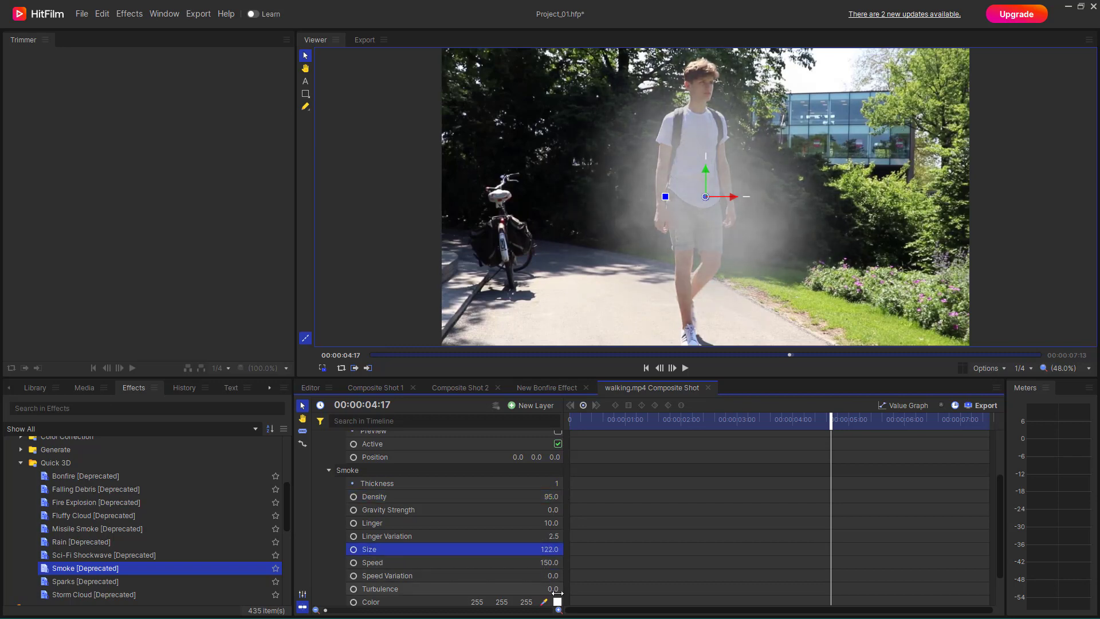
Change the smoke's color to light green (RGB 170, 255, 157).
scroll(559, 593, "down", 1)
left_click(557, 566)
left_click_drag(585, 258, 532, 170)
left_click(530, 309)
left_click(623, 386)
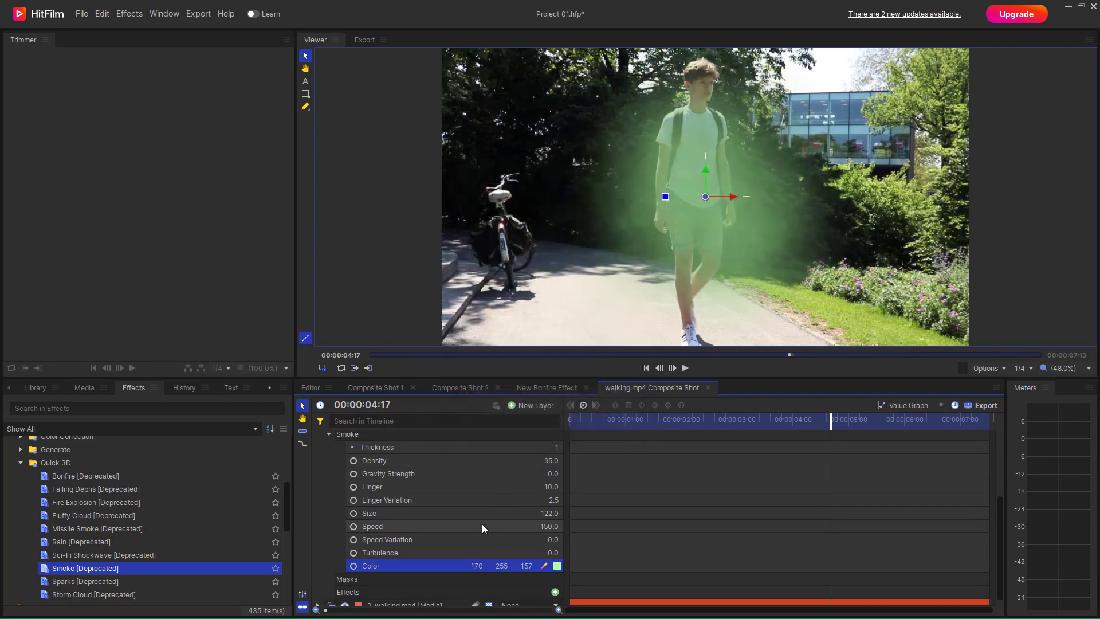
Replace the Smoke layer with the Sparks effect above walking.mp4.
scroll(482, 524, "up", 3)
left_click(409, 438)
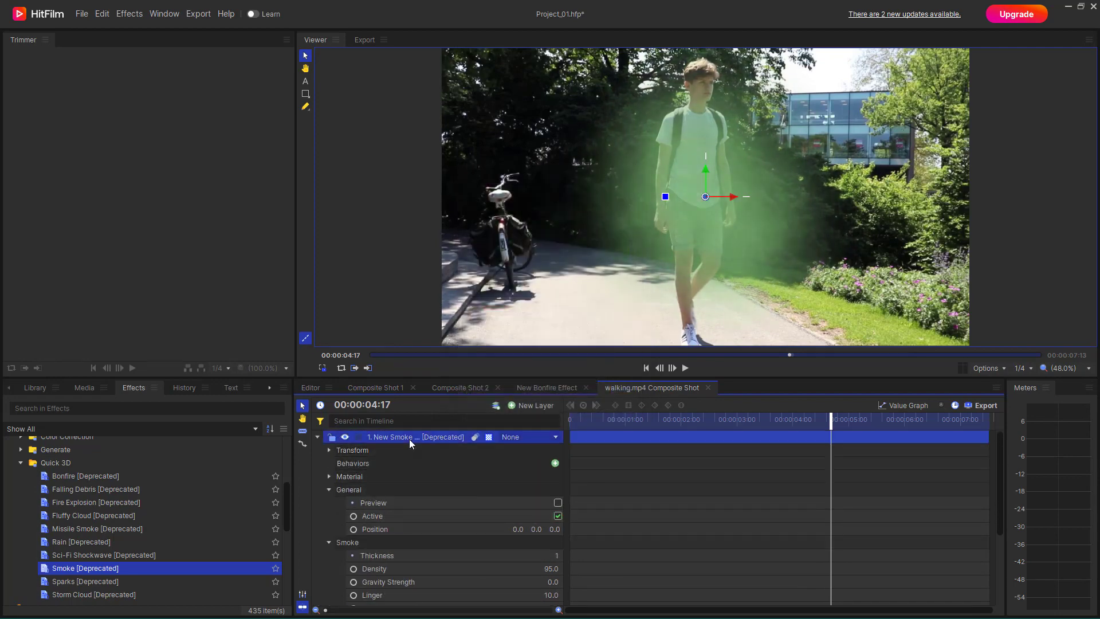
key("Delete")
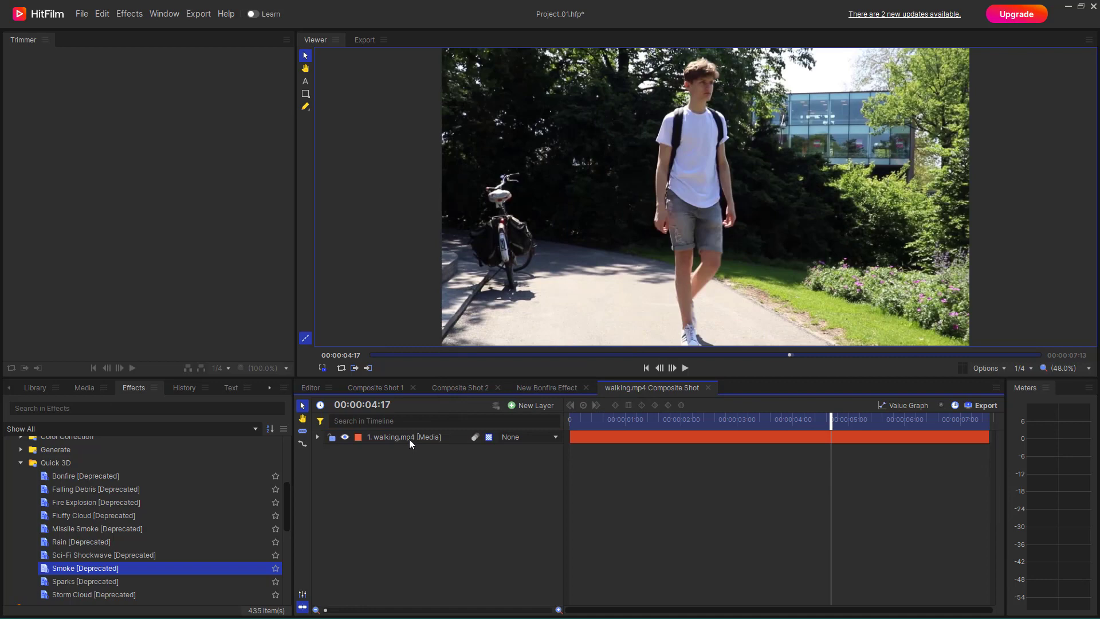
left_click(42, 584)
left_click_drag(43, 585, 402, 435)
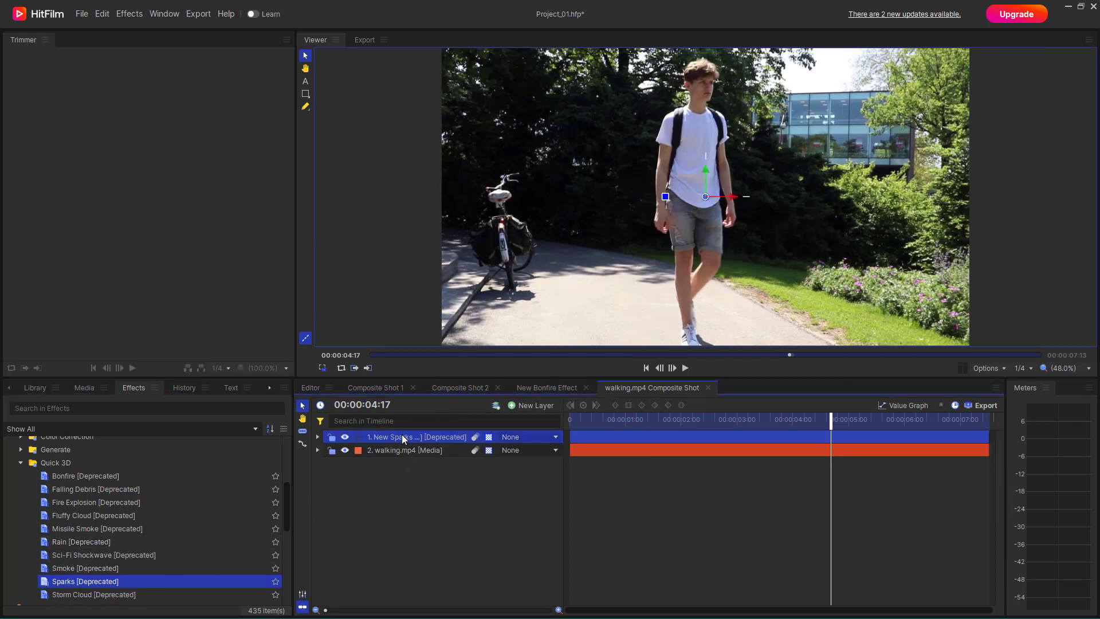
Preview the sparks, then set their amount to 1000, star ratio to 100% and spread to 360°.
left_click(318, 437)
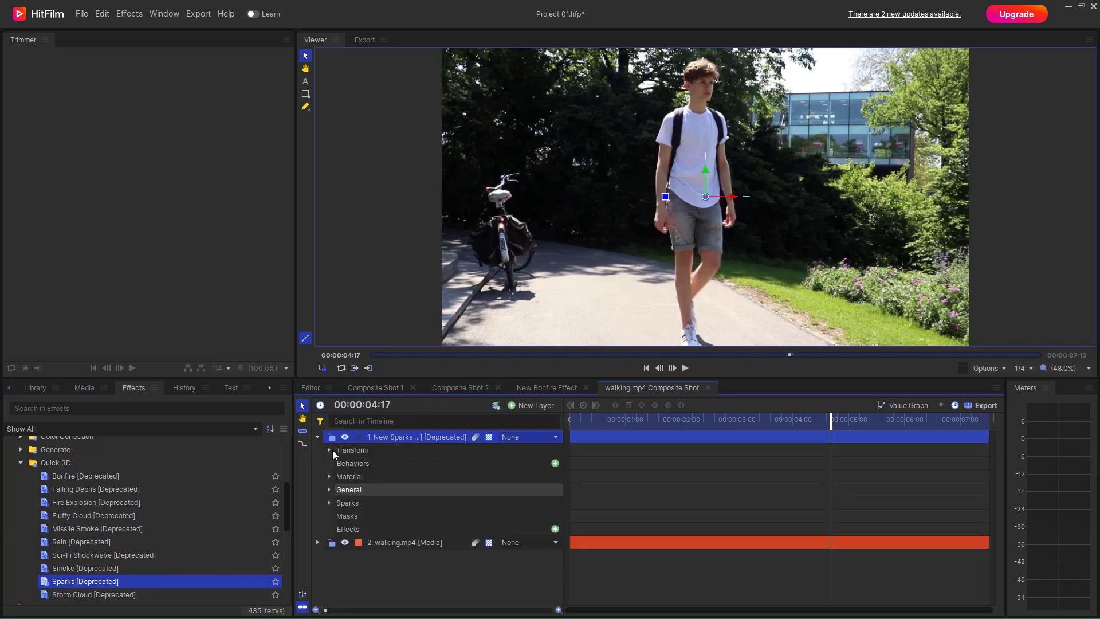
left_click(330, 504)
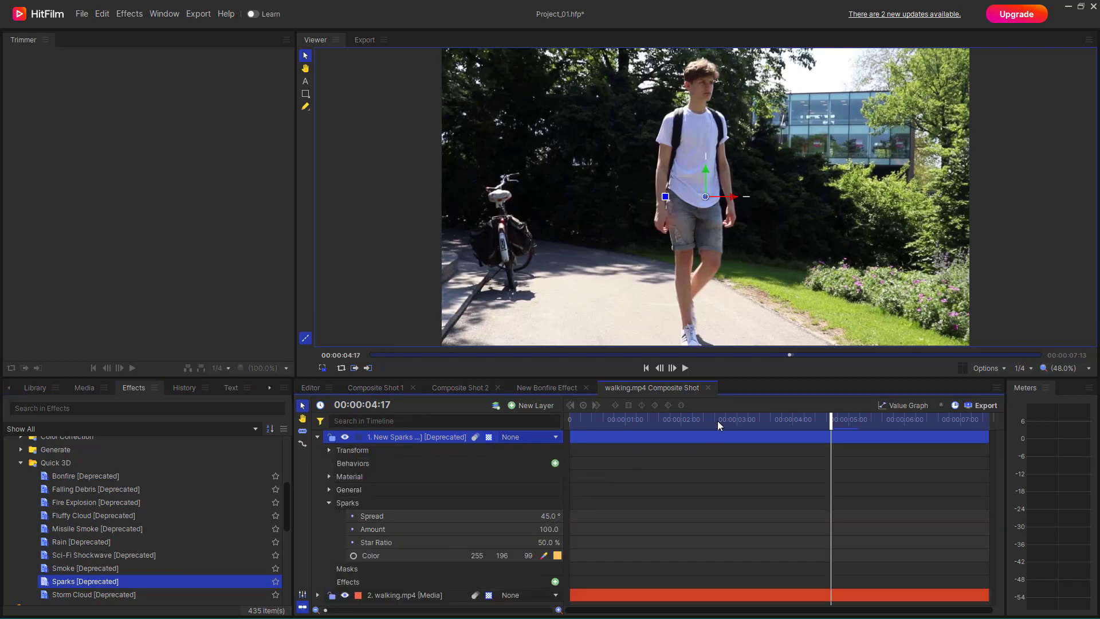
left_click_drag(831, 418, 640, 436)
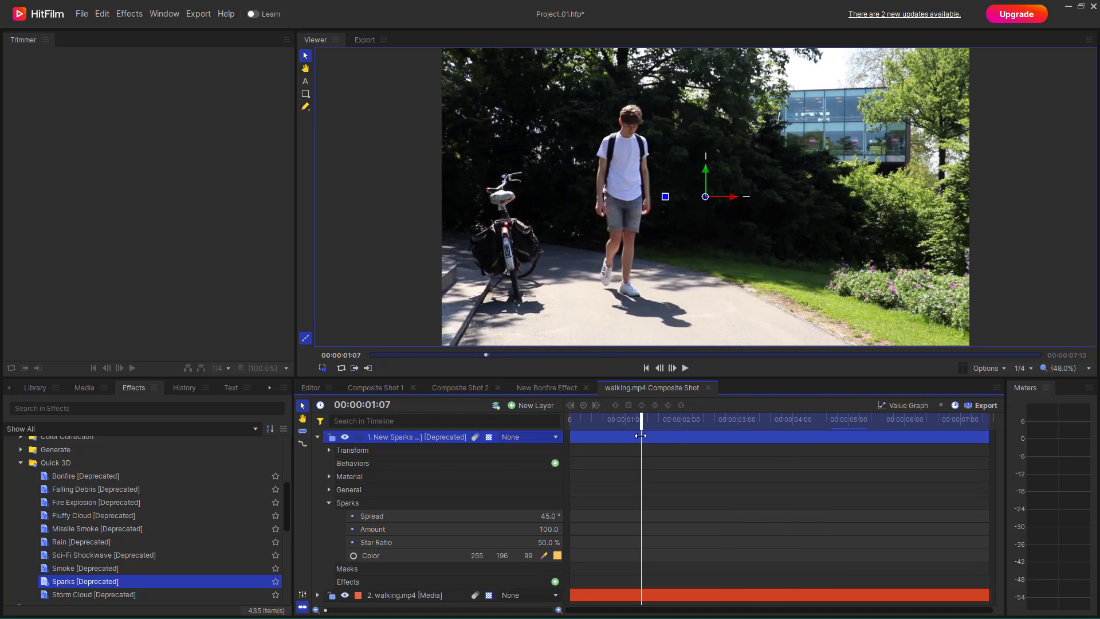
key("space")
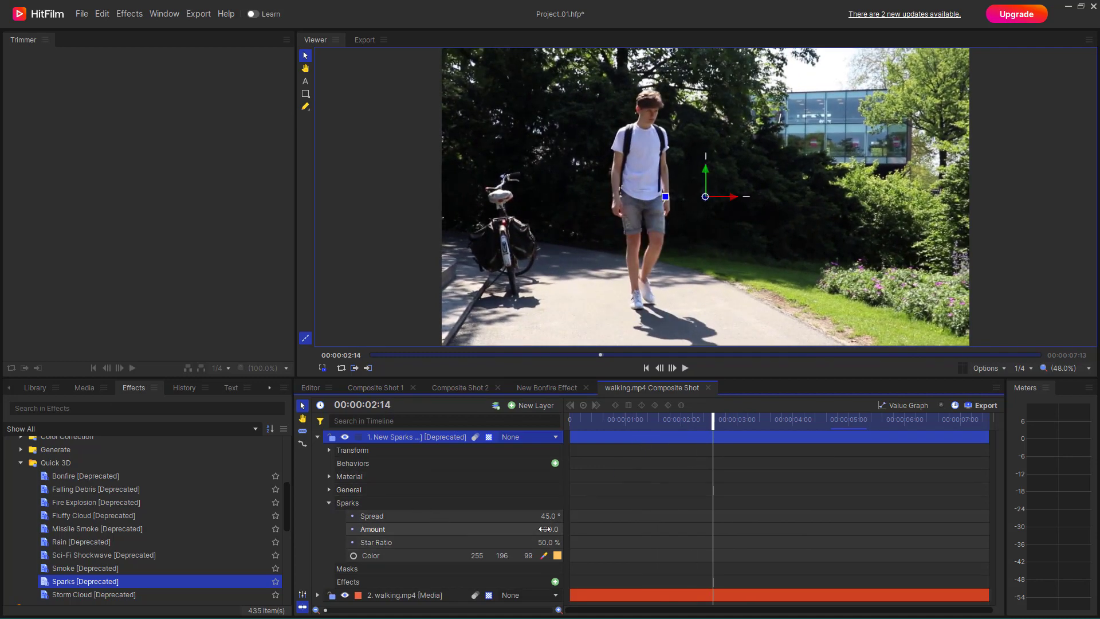
left_click_drag(547, 529, 602, 529)
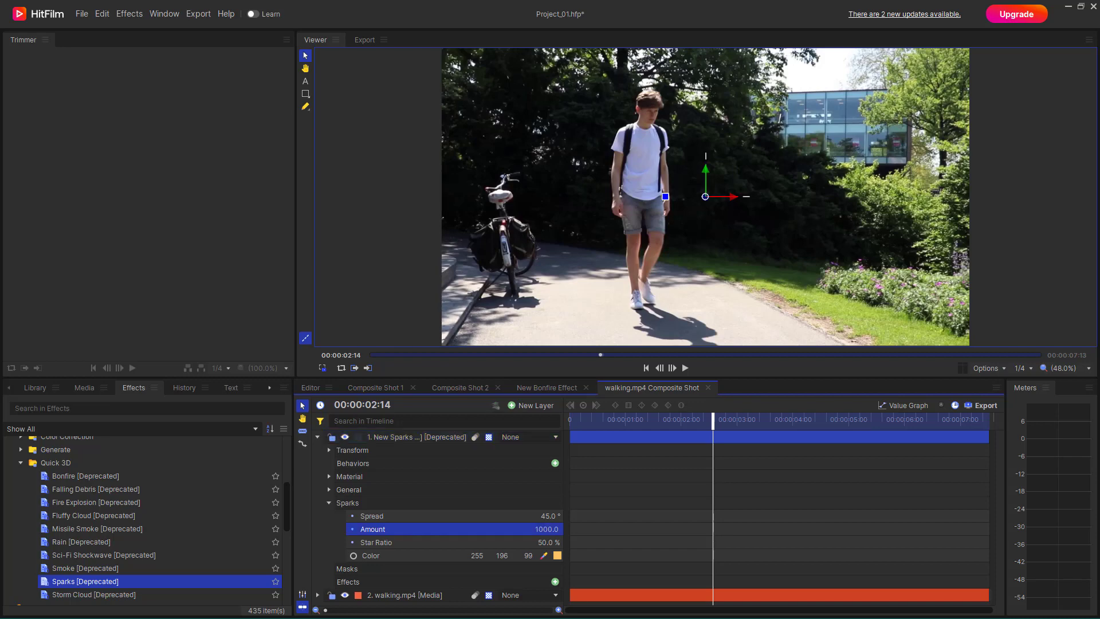
left_click_drag(526, 540, 555, 515)
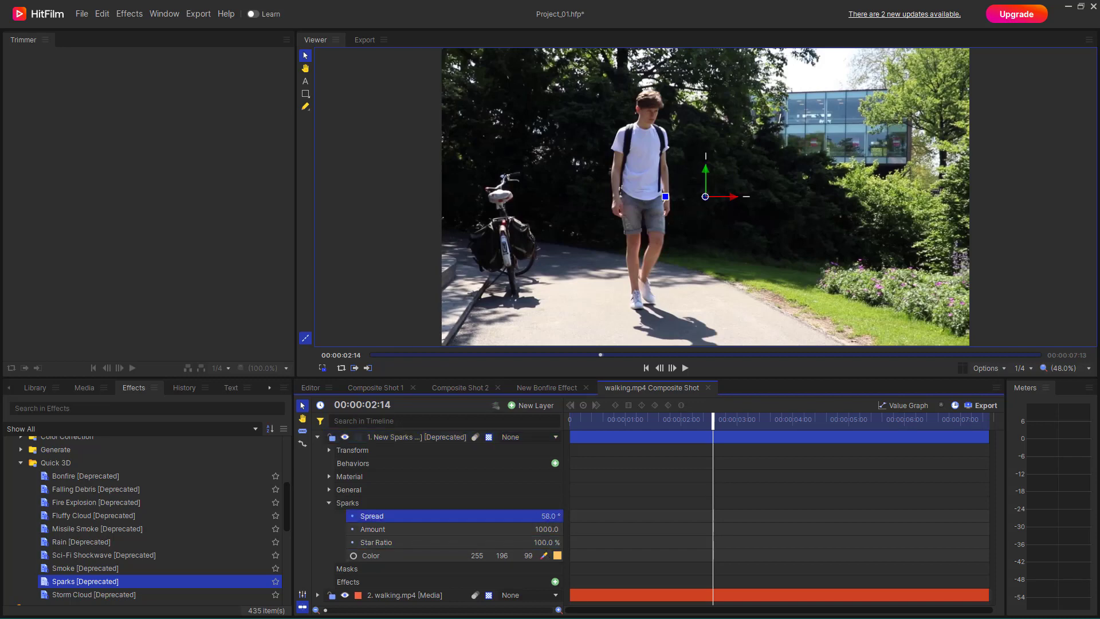
Change the sparks' color to white (#FFFFFF) and scrub through the clip to preview them.
left_click(557, 555)
left_click_drag(538, 241, 465, 186)
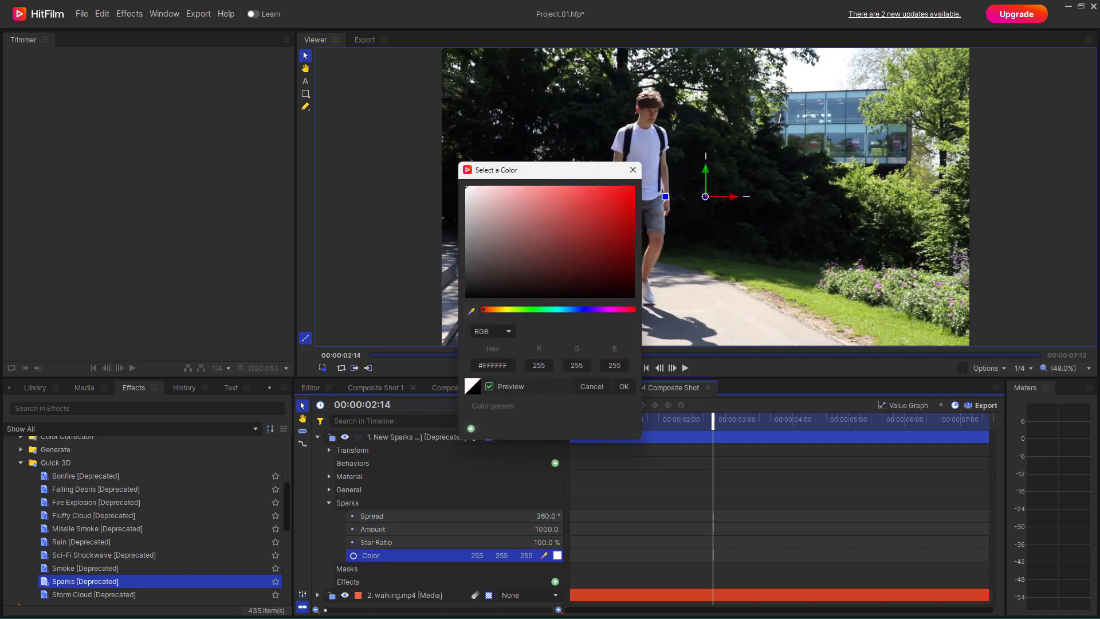
left_click(624, 387)
left_click_drag(661, 418, 750, 425)
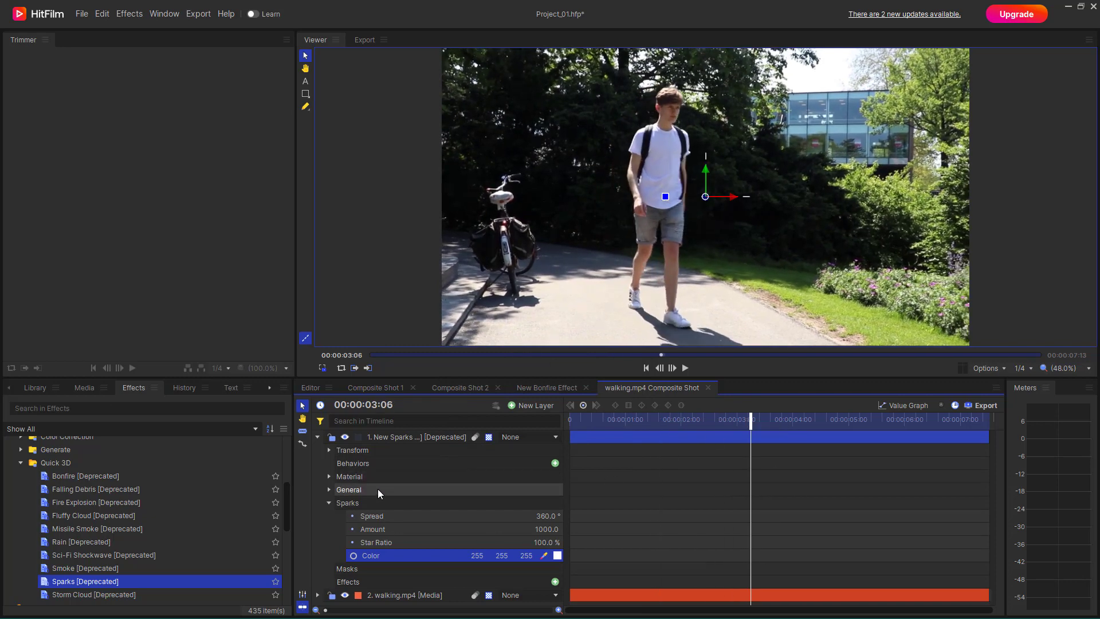
Move the Sparks layer along the X axis to position 423 and play the clip from its start.
left_click(386, 437)
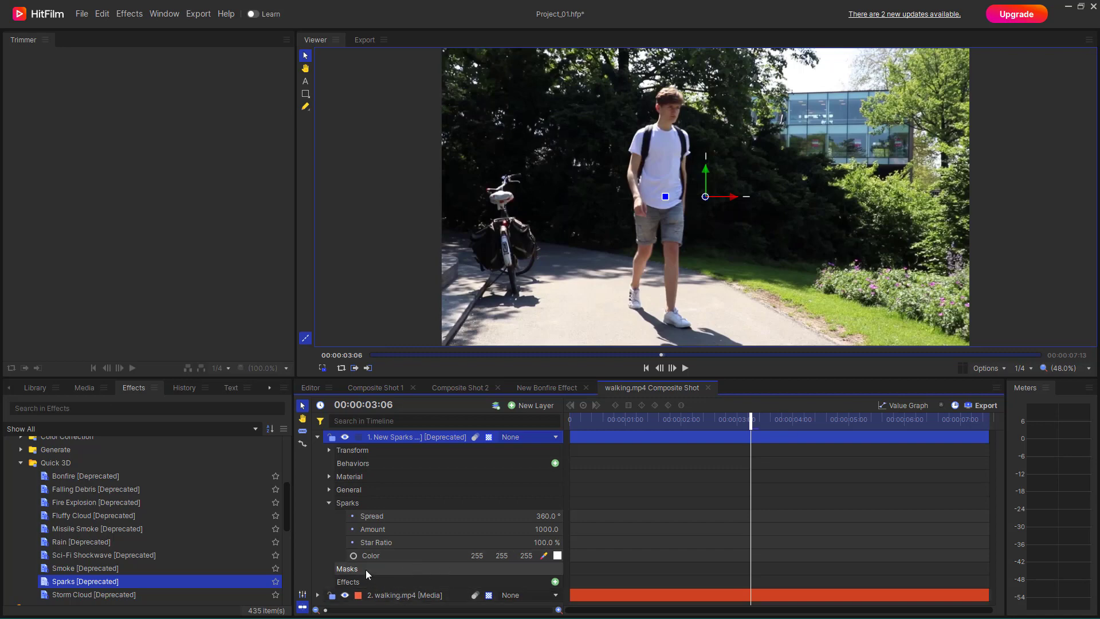
left_click(329, 450)
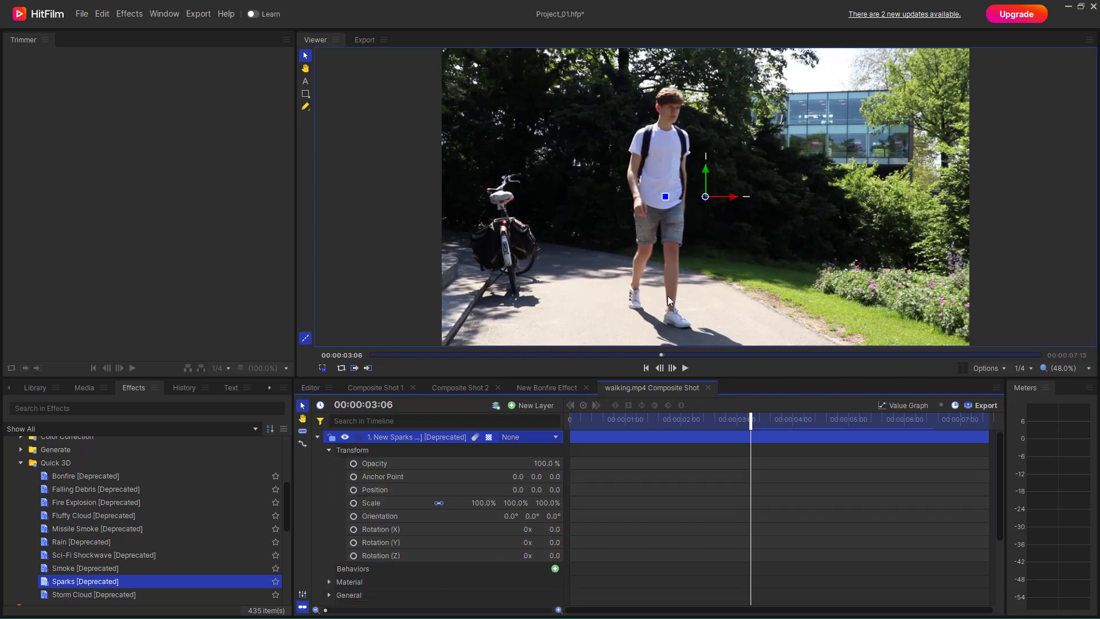
left_click_drag(740, 198, 854, 202)
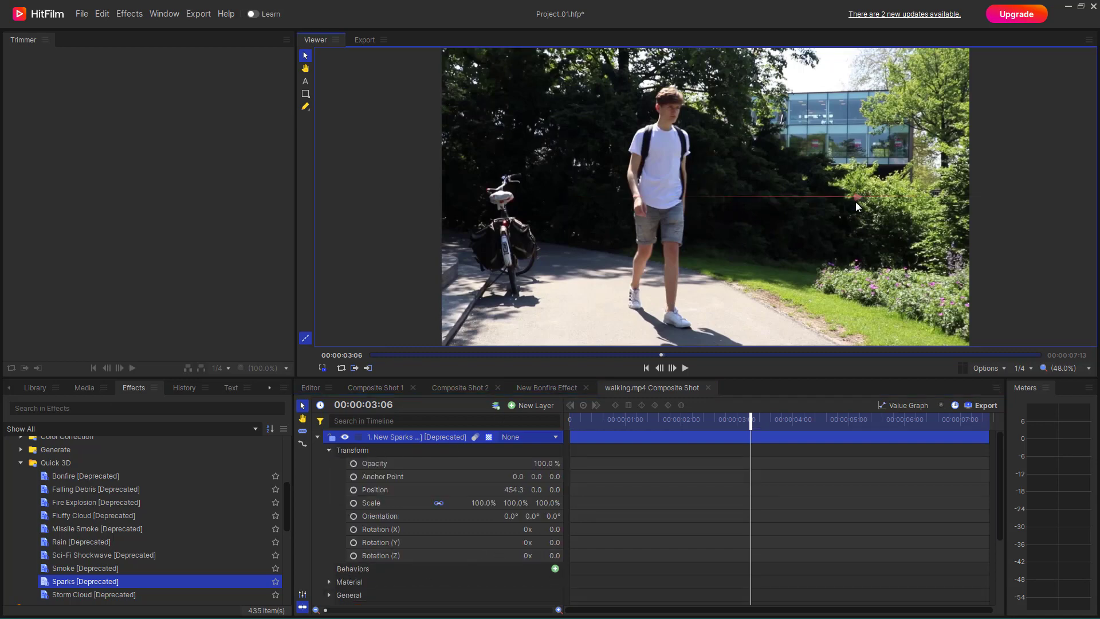
left_click_drag(752, 418, 504, 466)
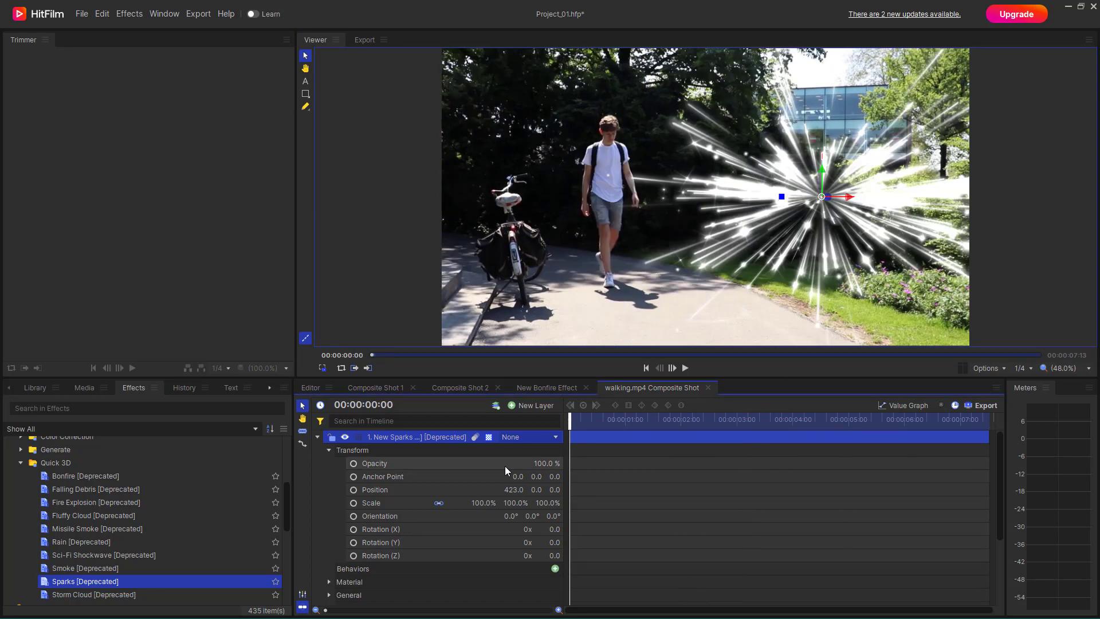
key("space")
key("space")
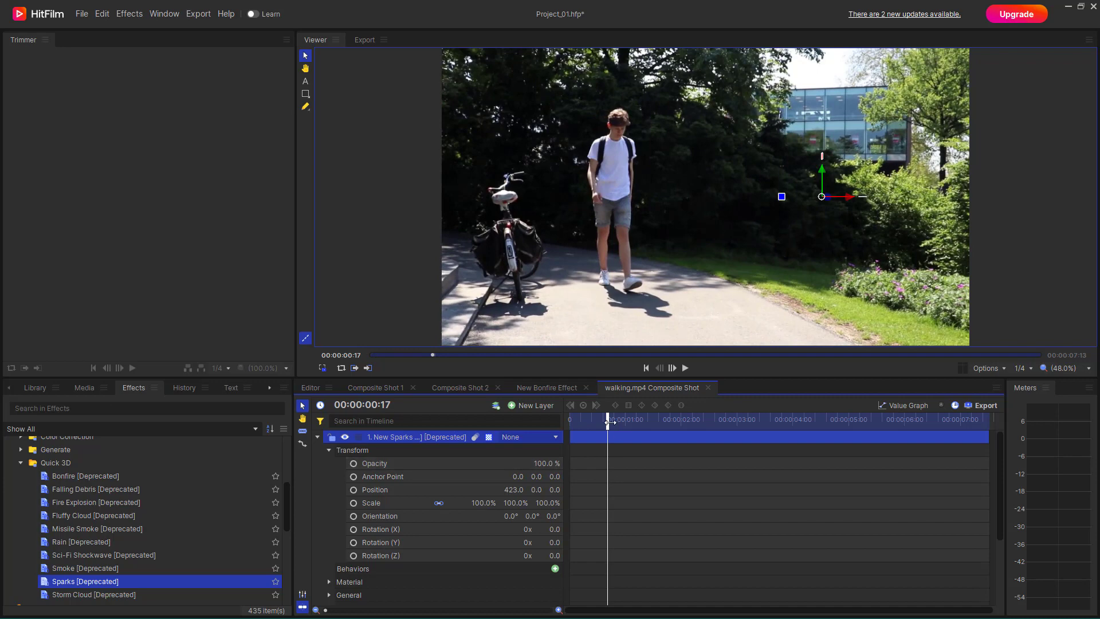
Replace the Sparks layer with the Storm Cloud effect above walking.mp4 and play the clip to preview it.
left_click_drag(606, 487, 539, 434)
key("space")
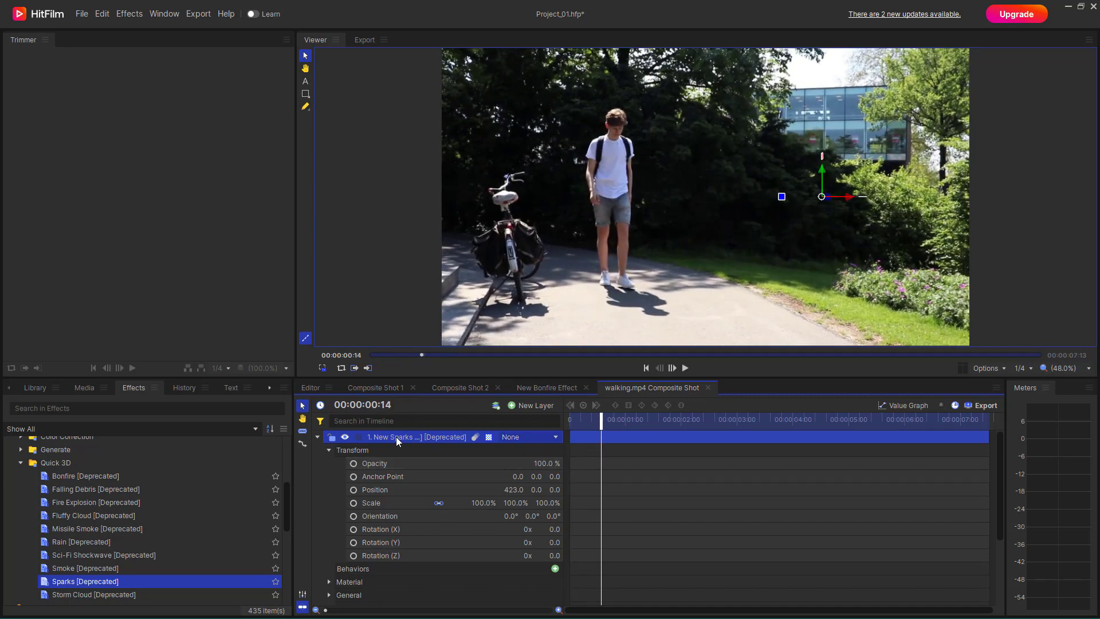
key("Delete")
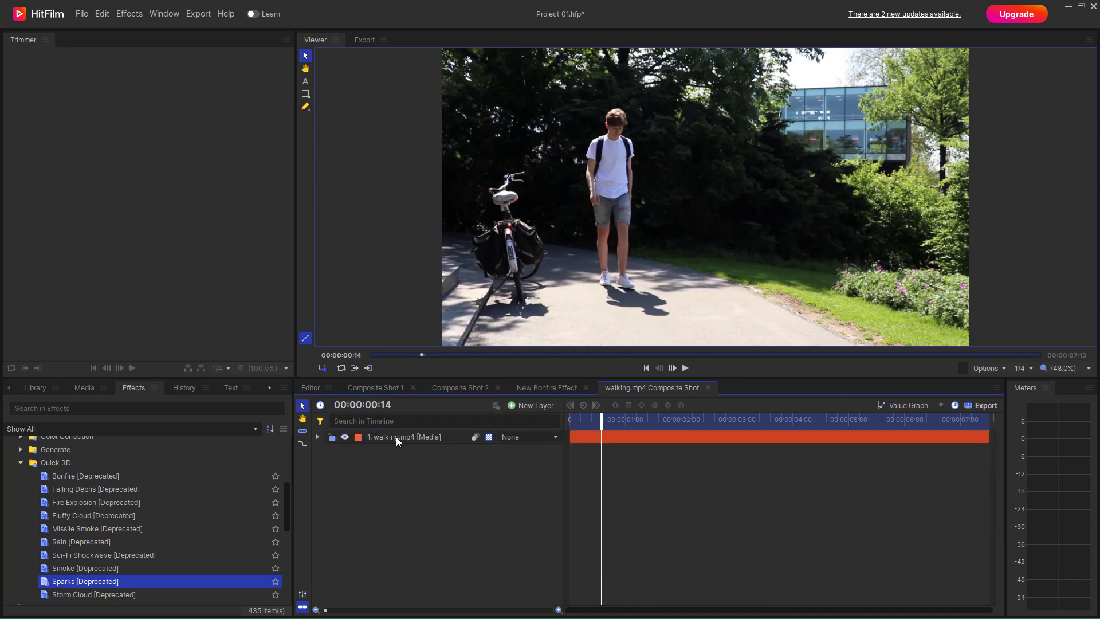
scroll(98, 577, "down", 2)
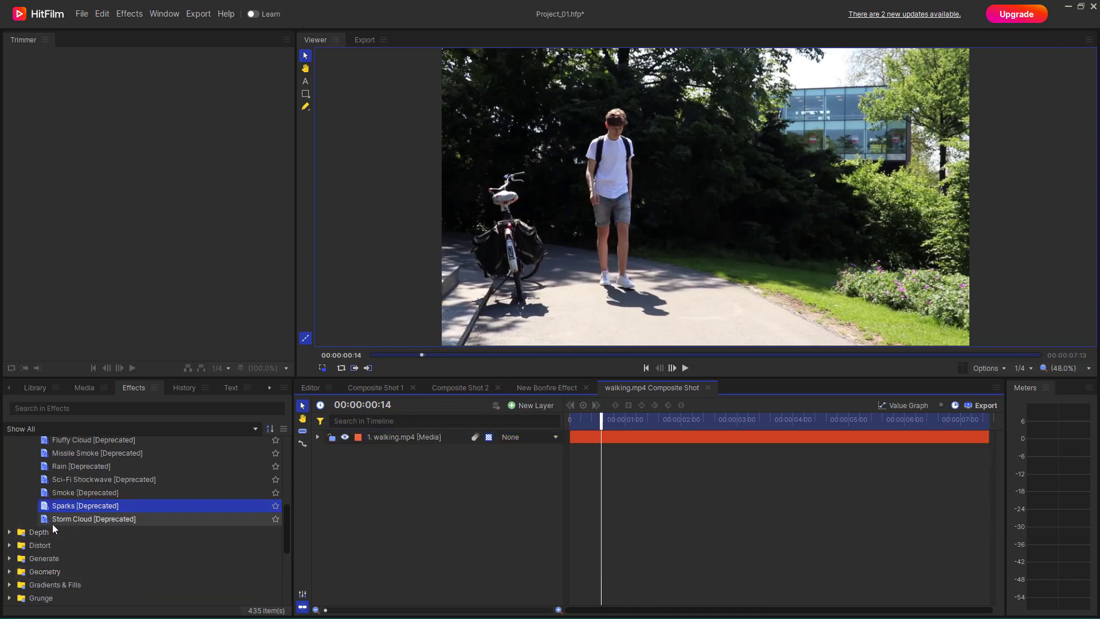
left_click_drag(52, 522, 452, 433)
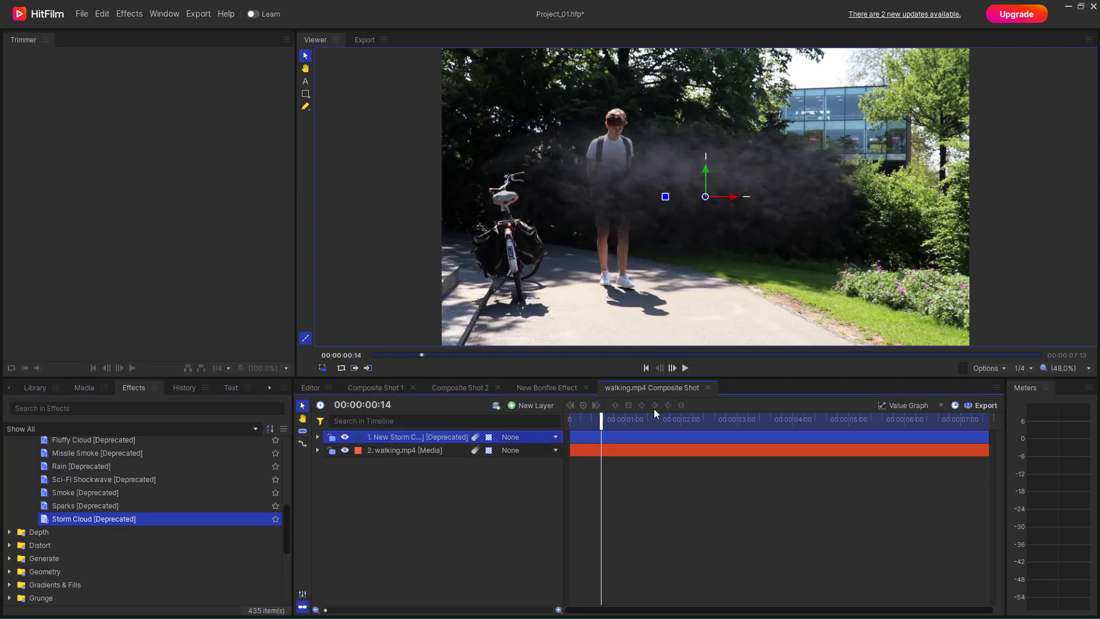
key("space")
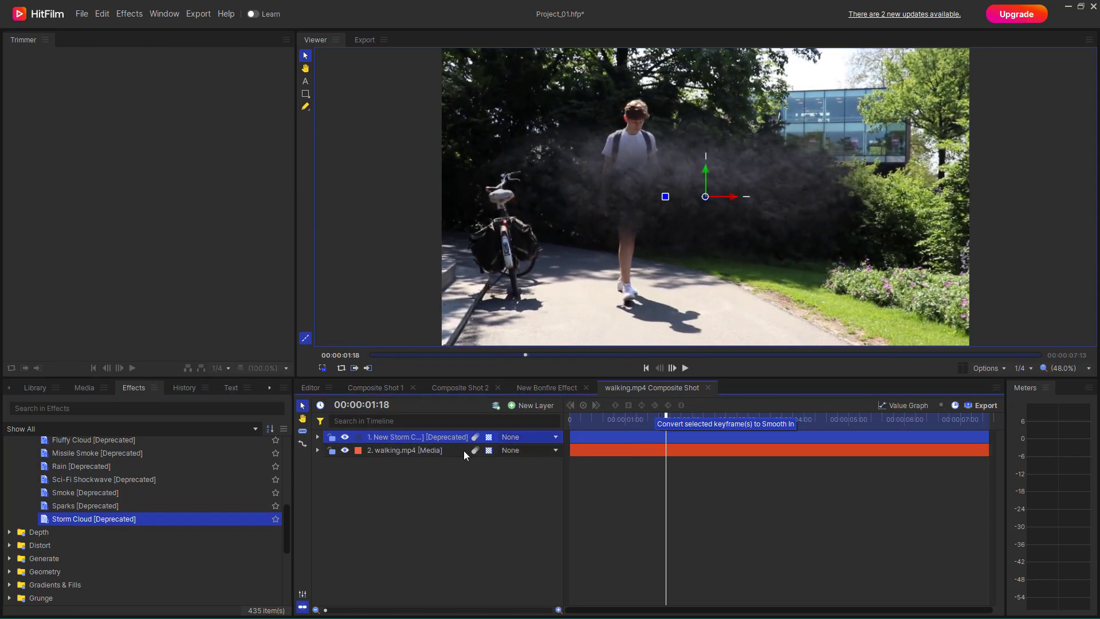
Change the storm cloud's color to a near-white pink (#FFF2F2).
left_click(317, 437)
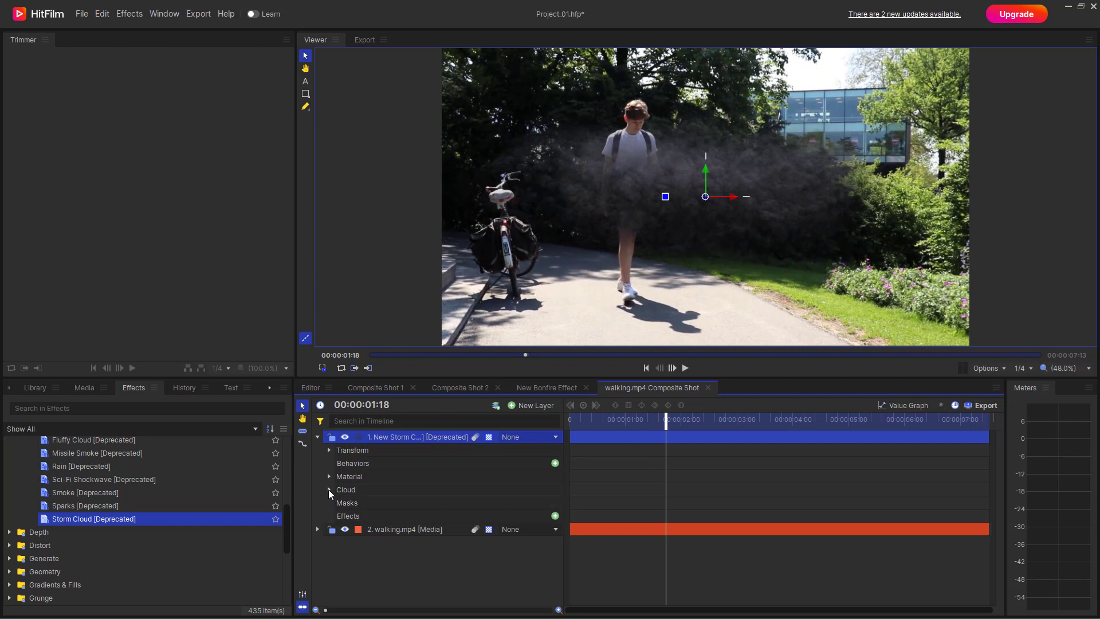
left_click(329, 490)
left_click(556, 529)
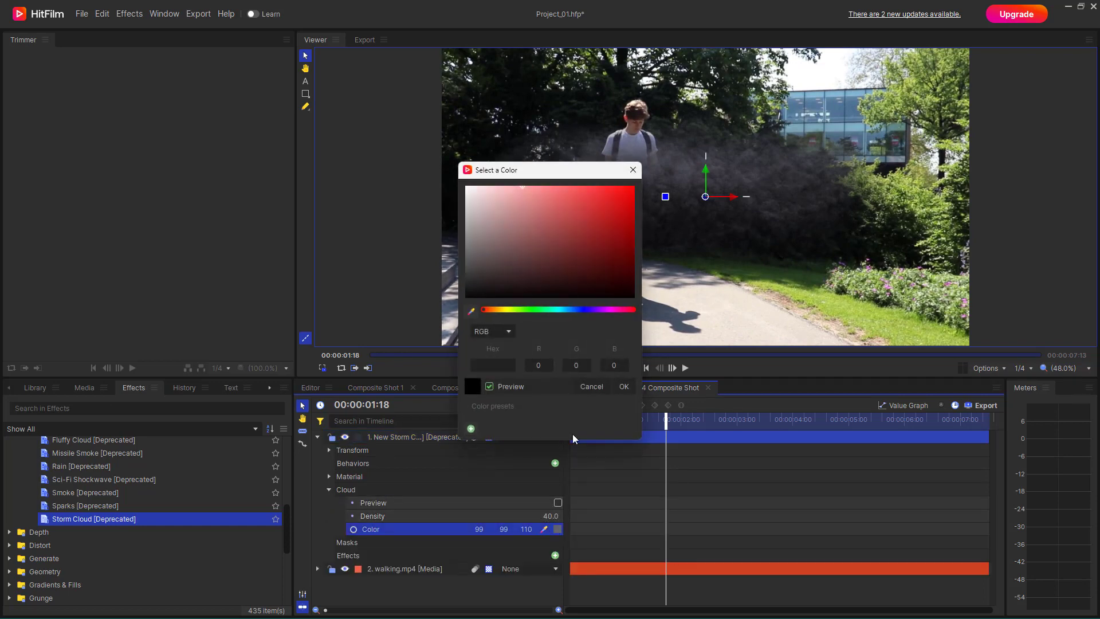
left_click(551, 245)
left_click(582, 182)
left_click_drag(582, 182, 474, 186)
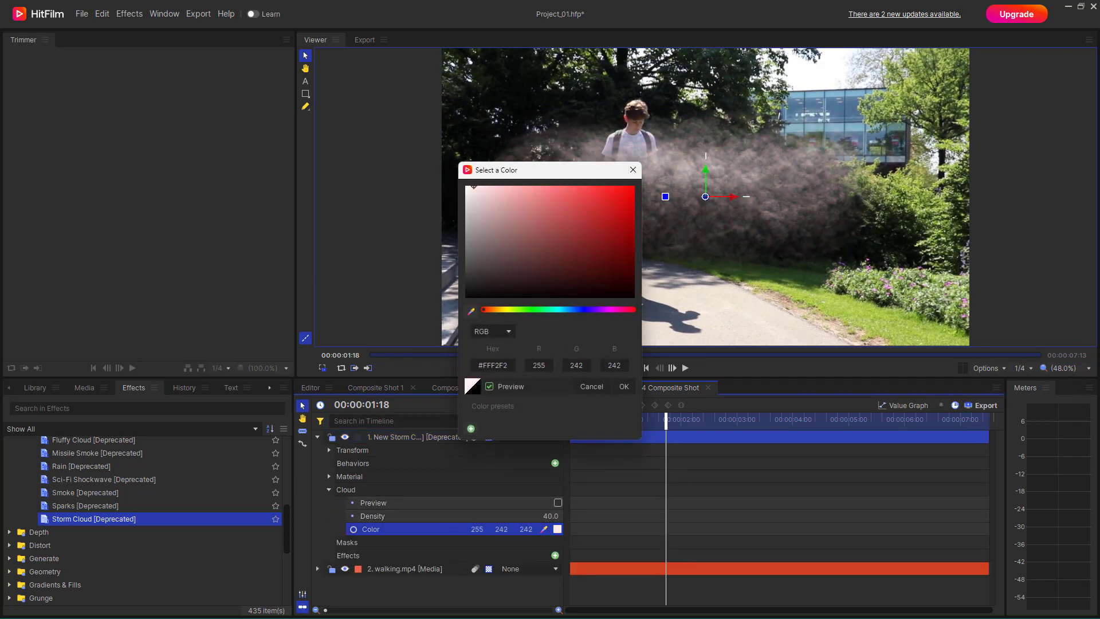
left_click(618, 386)
Toggle the storm cloud's particle preview on and off, and raise the cloud's density to 100.
left_click(558, 502)
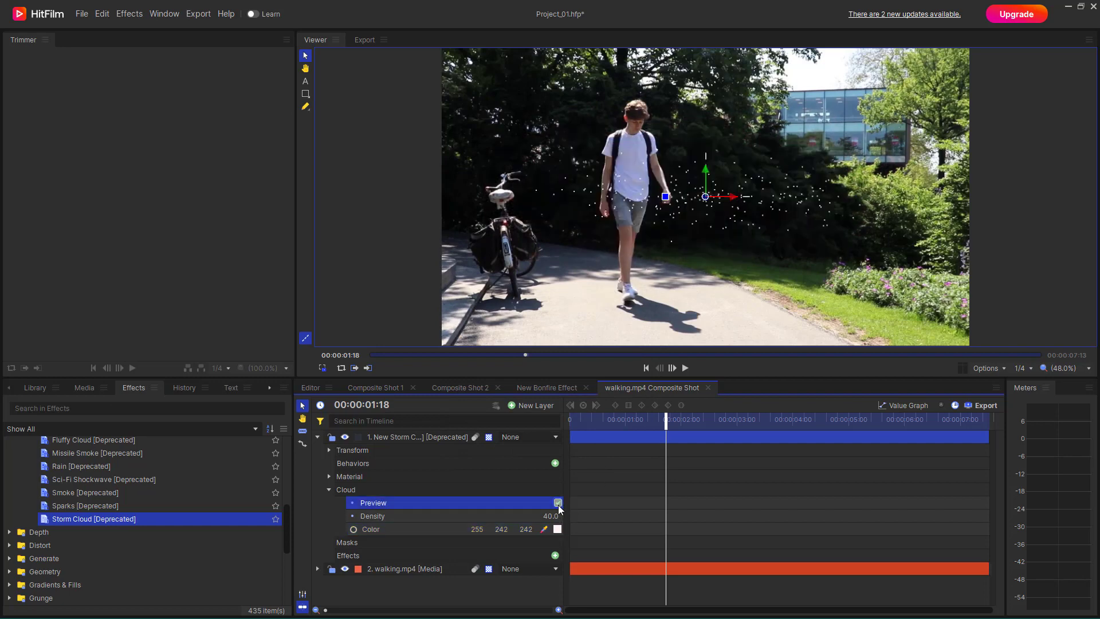
left_click(558, 502)
left_click_drag(549, 515, 584, 516)
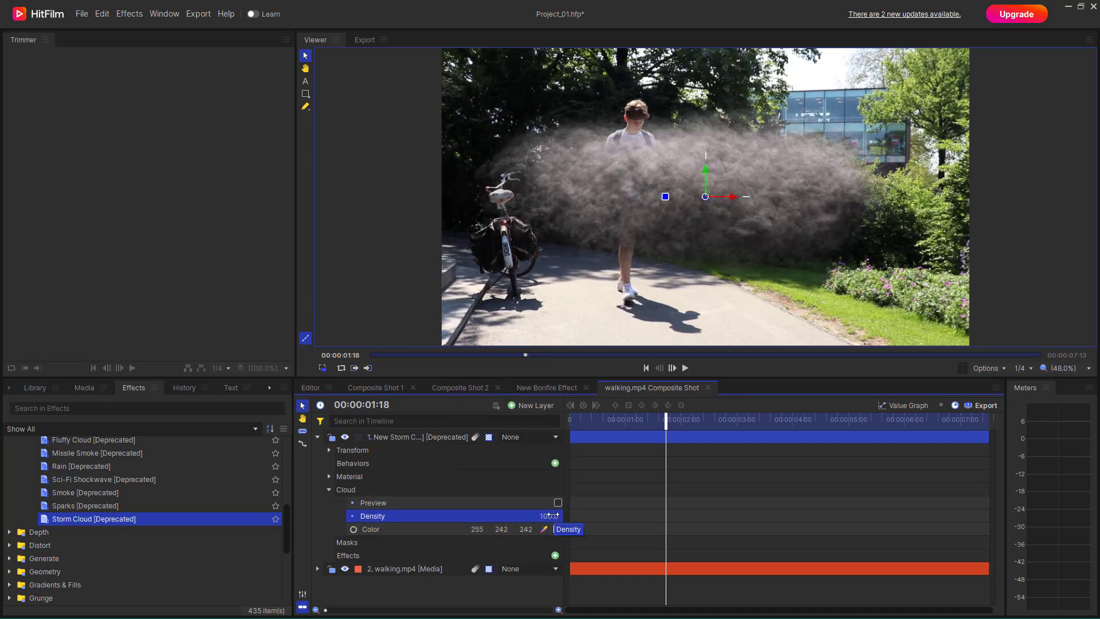